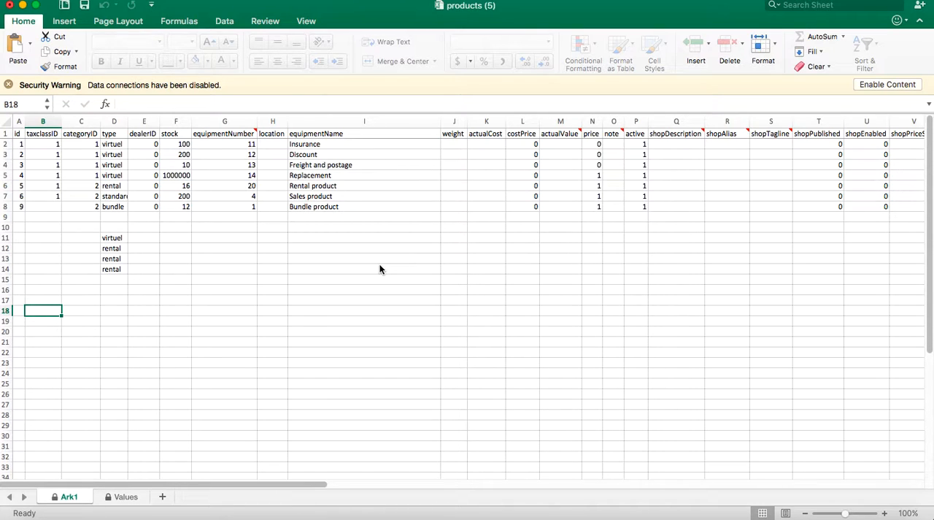
Try to enter "gst" as the taxclassID in cell B16.
key(Up)
key(Up)
key(Up)
key(Up)
key(Up)
key(Up)
key(Up)
key(Up)
key(Down)
key(Down)
key(Down)
key(Down)
key(Down)
key(Down)
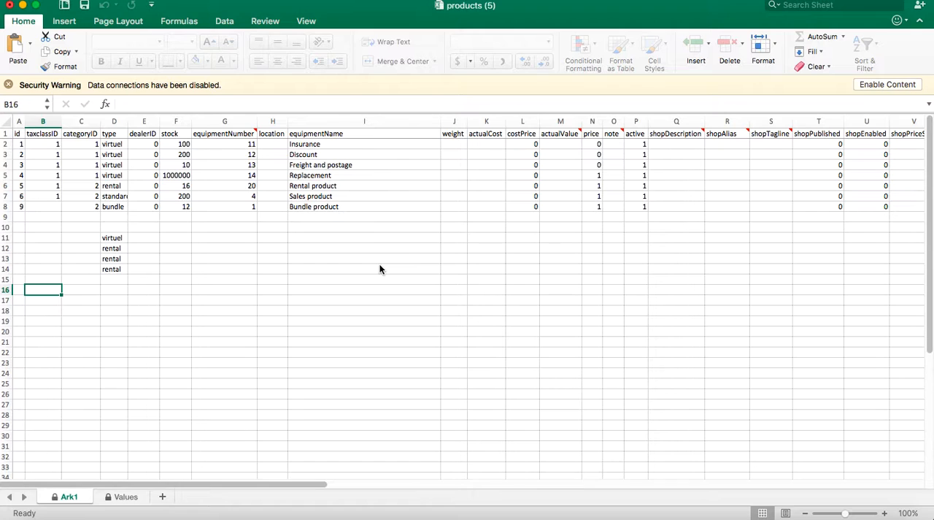
text(gst)
key(Return)
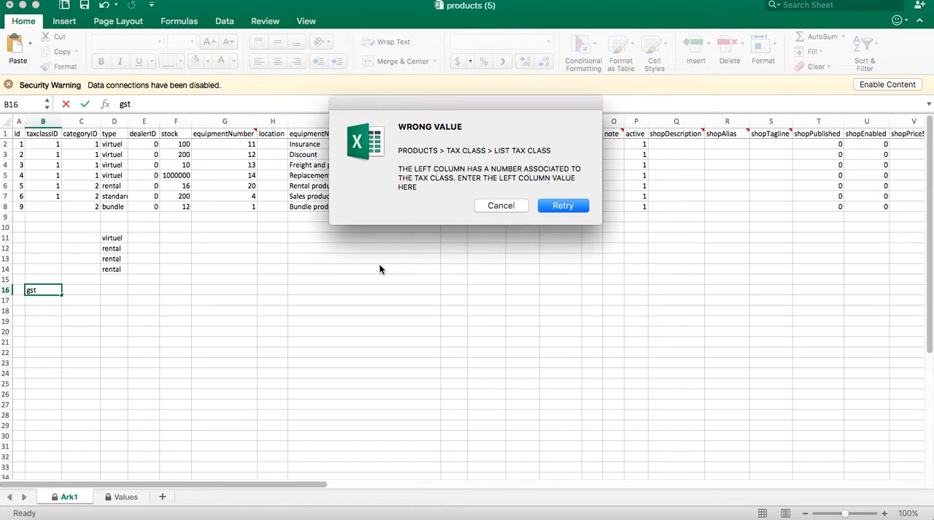
click(501, 206)
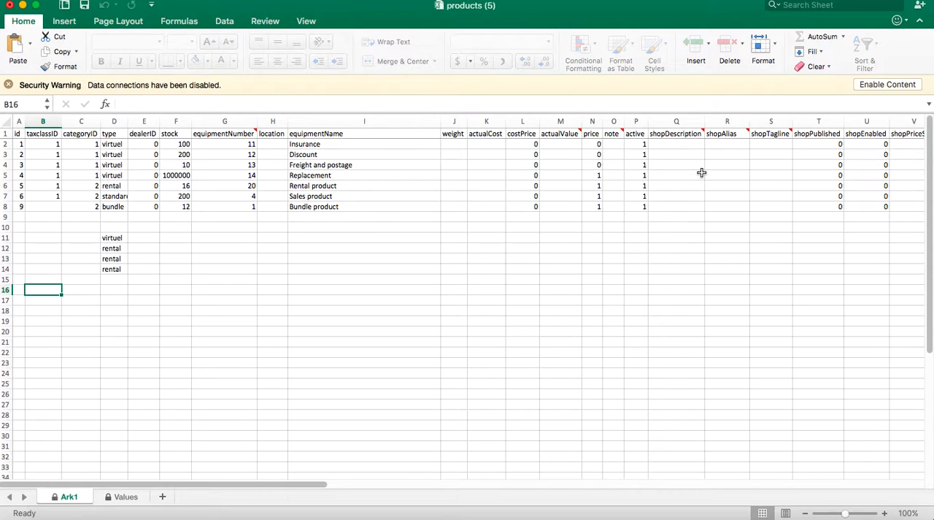
Switch to the RentalTrax site in Chrome and open the list of tax classes to look up the GST number.
scroll(649, 168, right, 1)
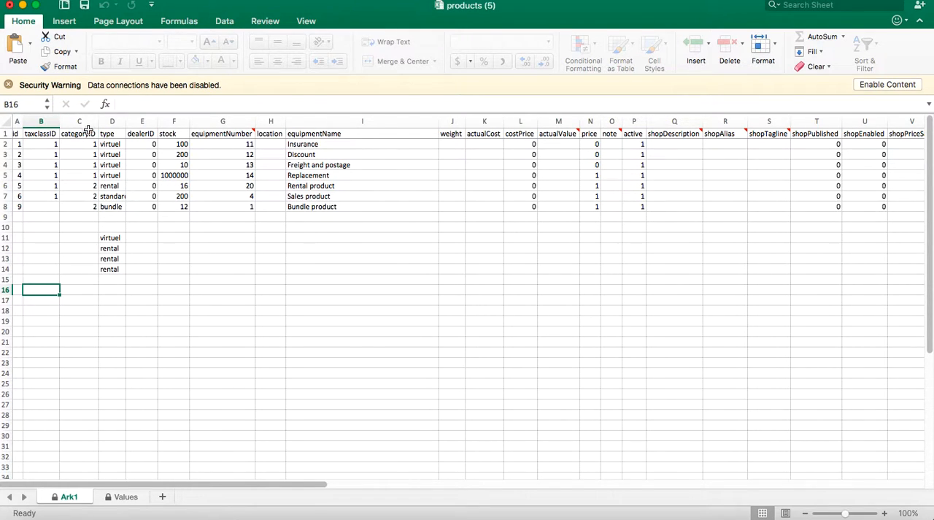
key(super+Tab)
key(super+Tab)
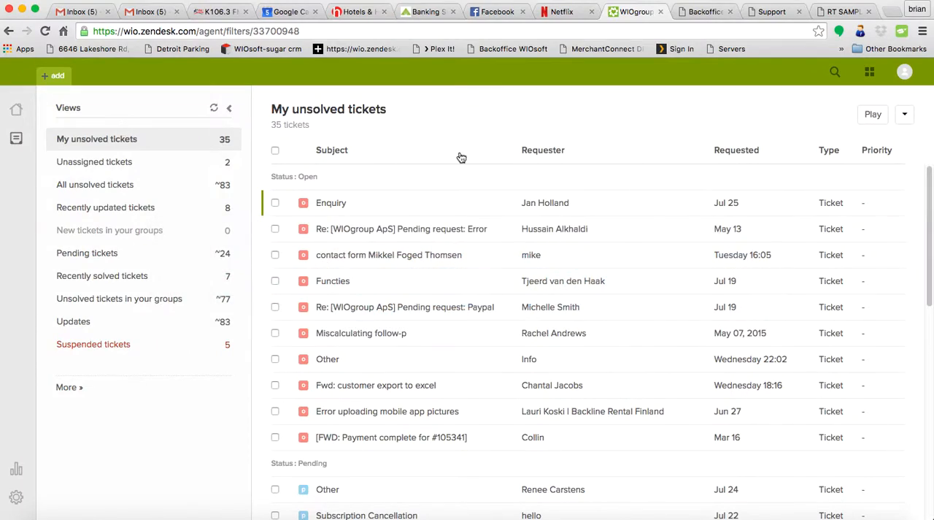
click(692, 13)
click(841, 11)
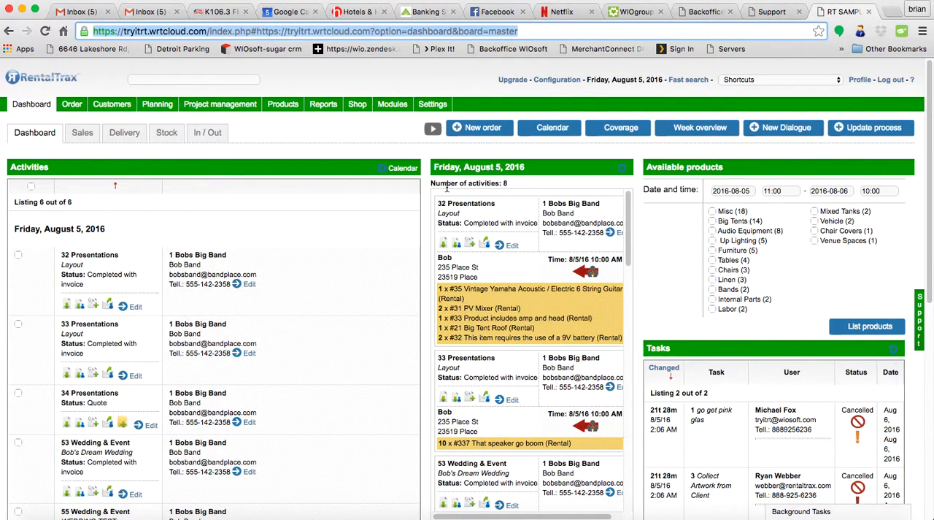
click(365, 143)
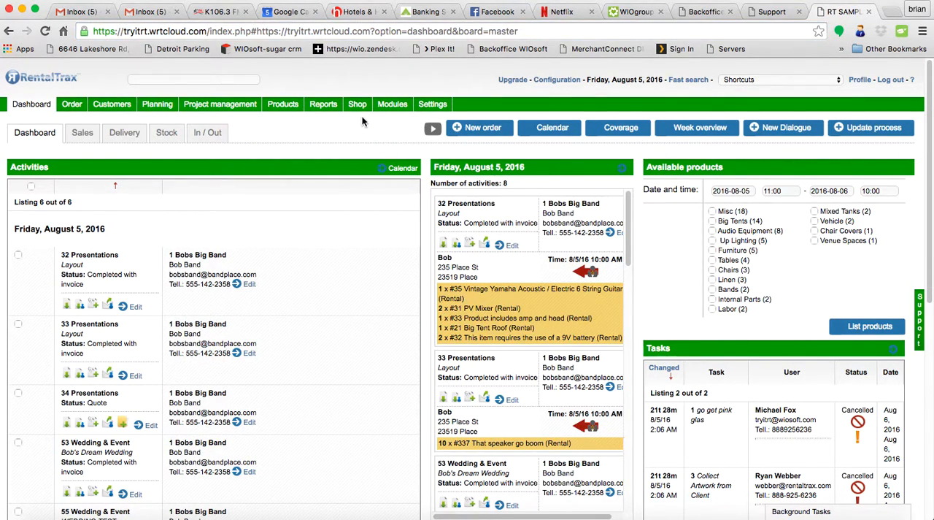
mouse_move(294, 109)
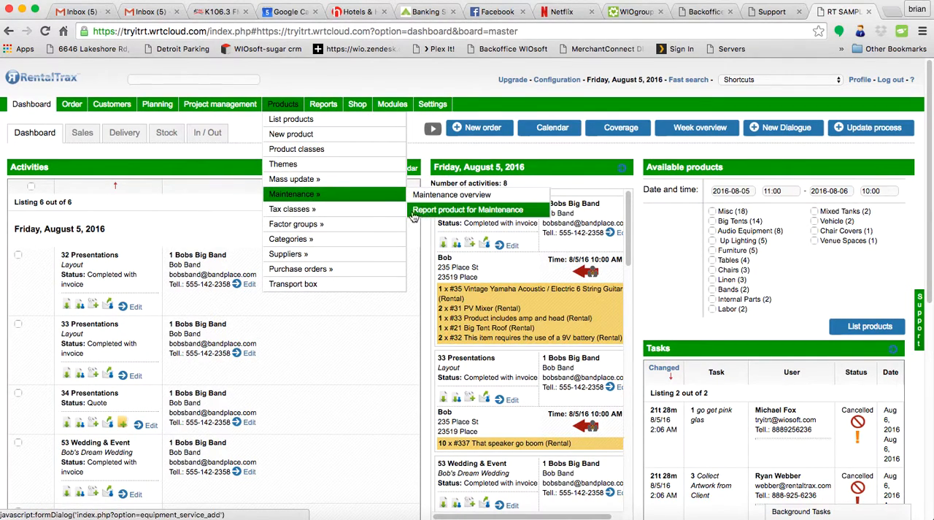
mouse_move(307, 209)
click(430, 211)
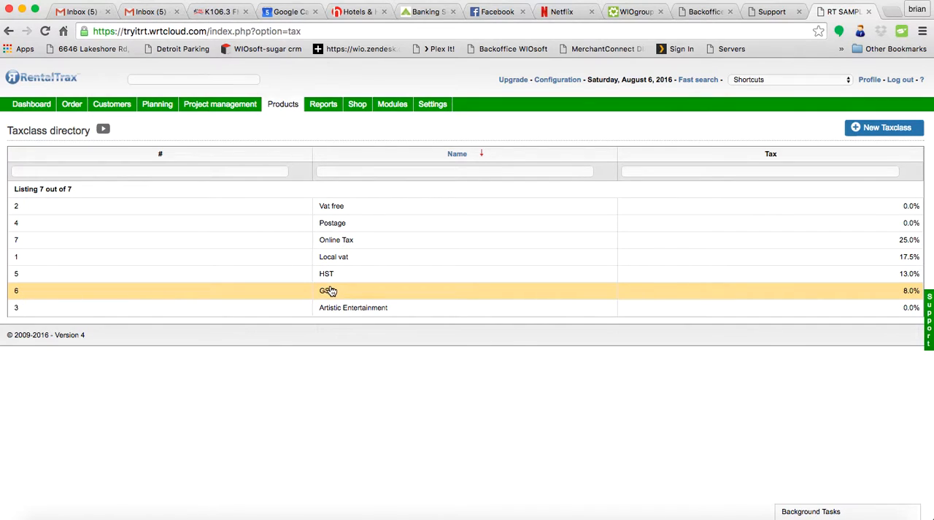
Switch back to Excel and enter 6 as the taxclassID in cell B16.
key(super+Tab)
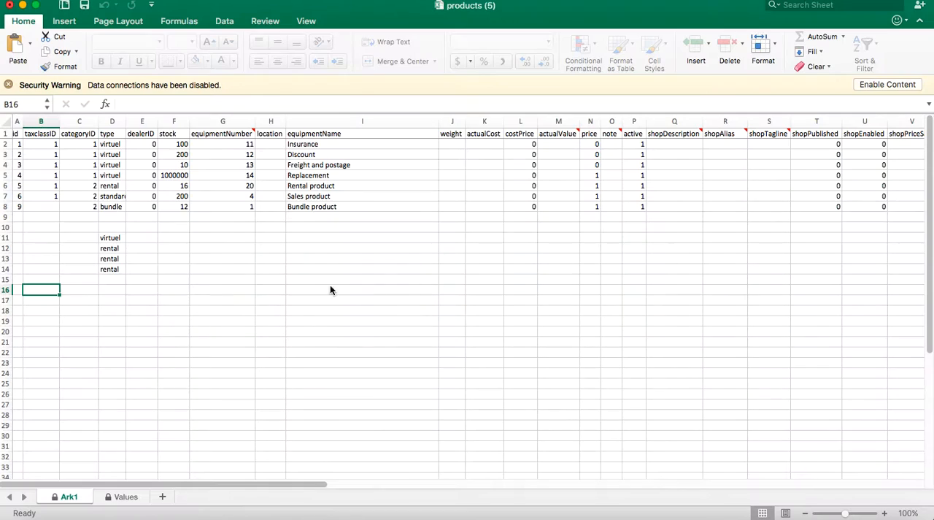
text(6)
key(Tab)
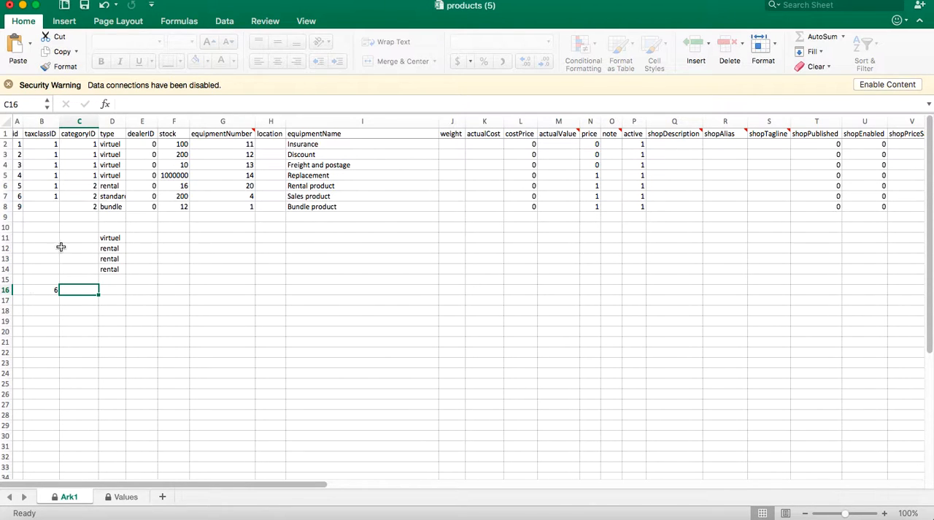
Switch to RentalTrax in Chrome and open the list of product categories.
key(super+Tab)
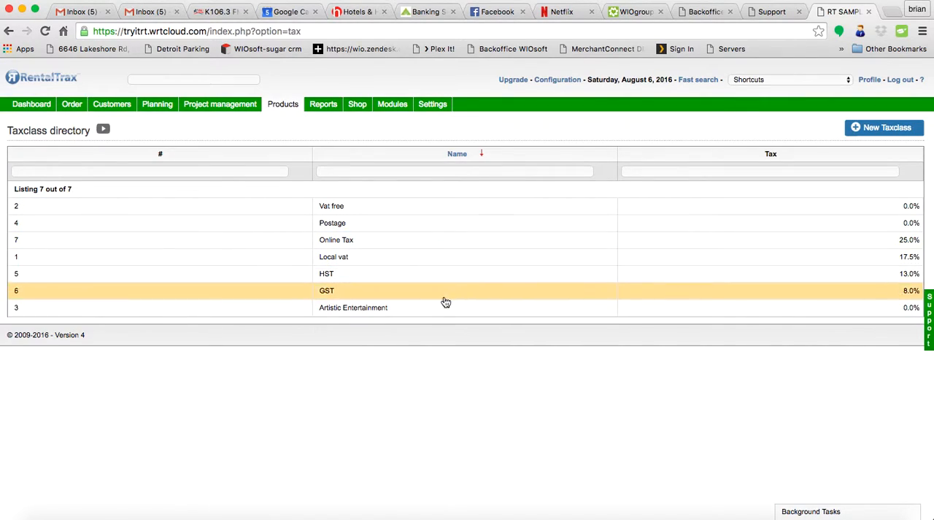
key(super+Tab)
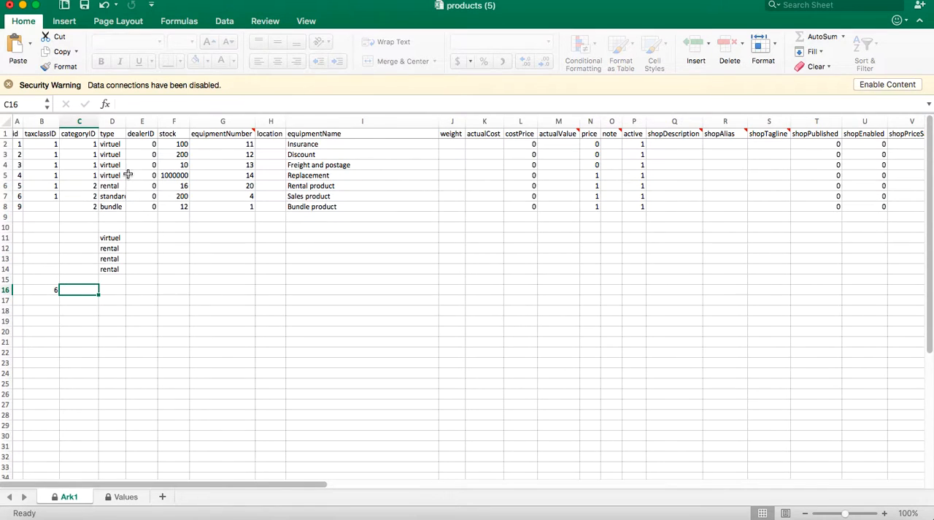
key(super+Tab)
click(284, 104)
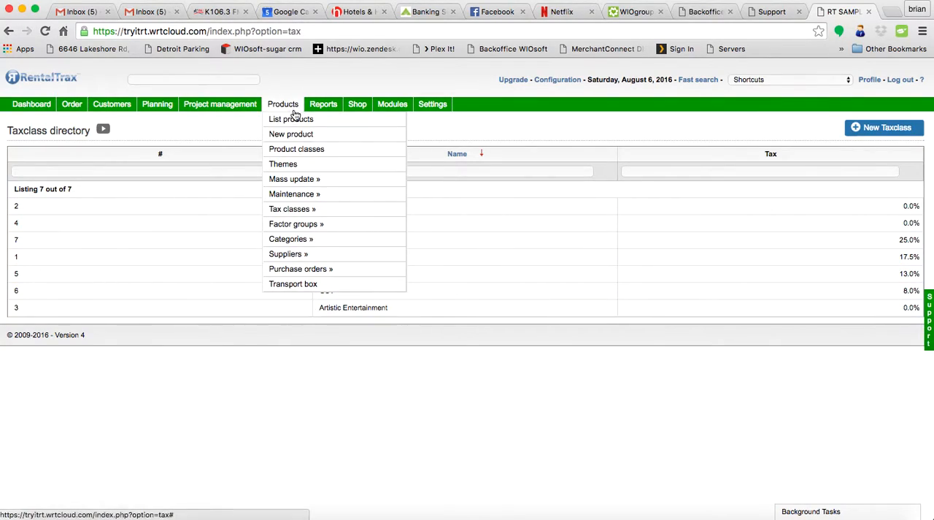
mouse_move(313, 239)
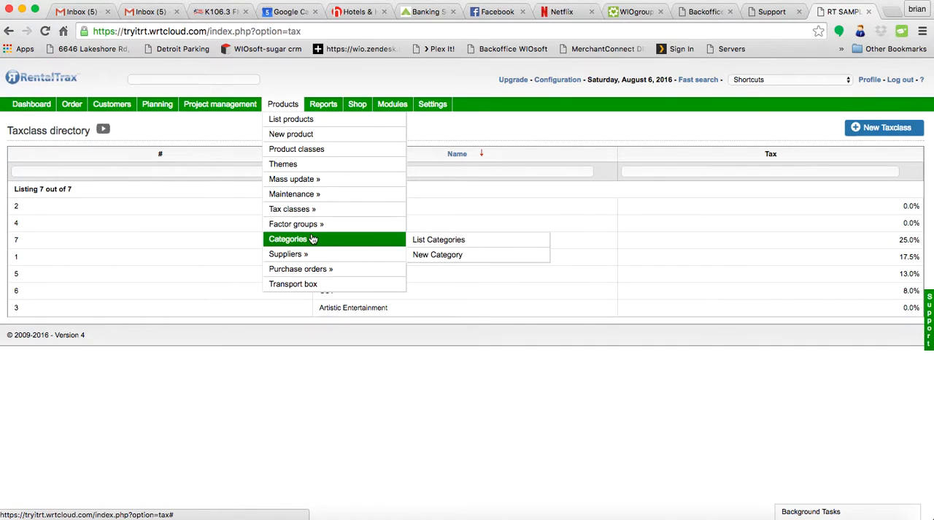
click(427, 241)
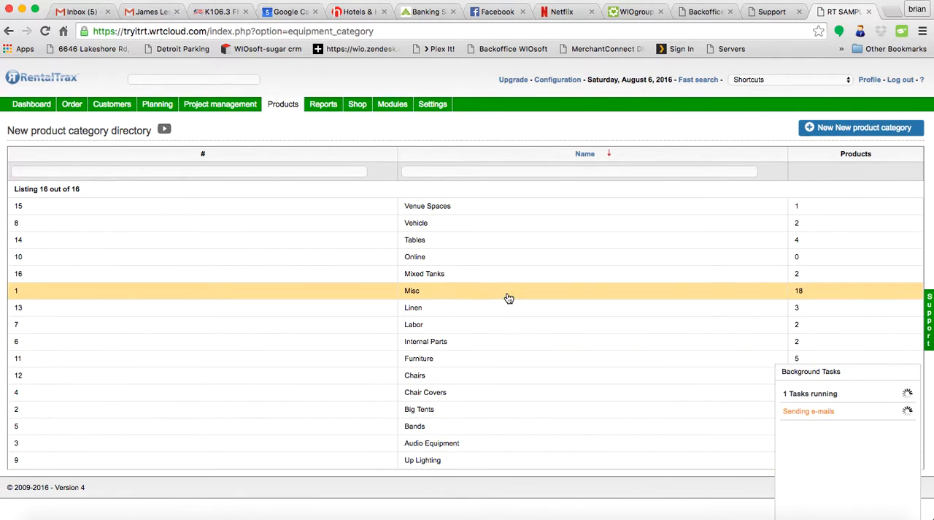
Create and save a new product category named "Cool Stuff".
click(886, 136)
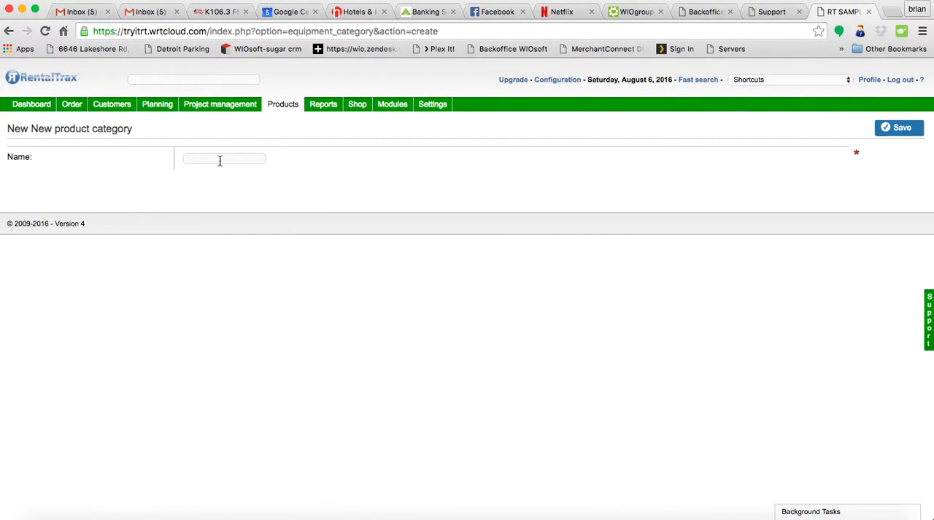
click(223, 158)
text(Cool Stuff)
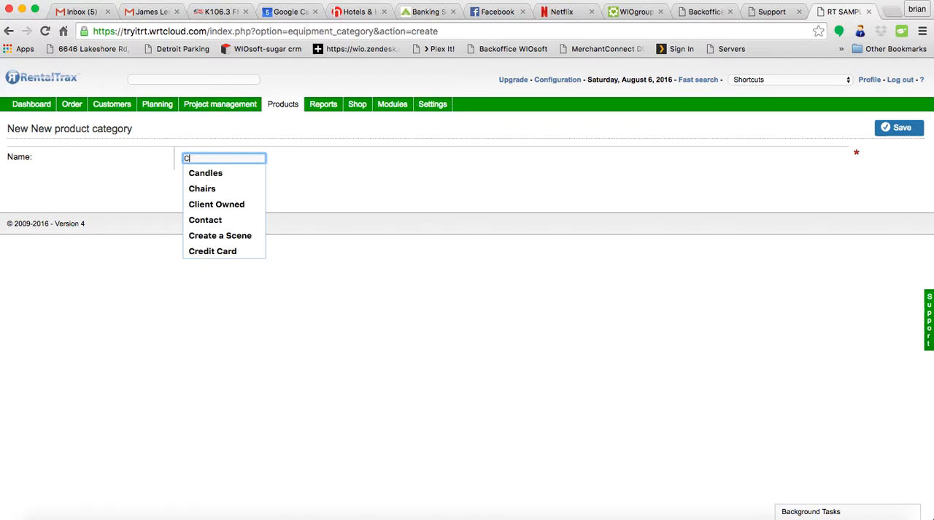
click(887, 132)
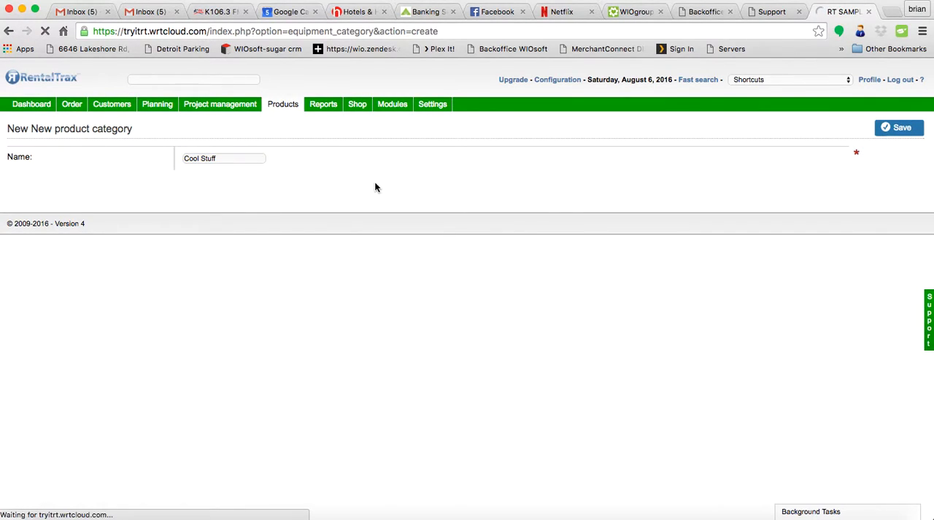
Reopen the product category list to look up the number of the Cool Stuff category.
mouse_move(285, 106)
mouse_move(368, 239)
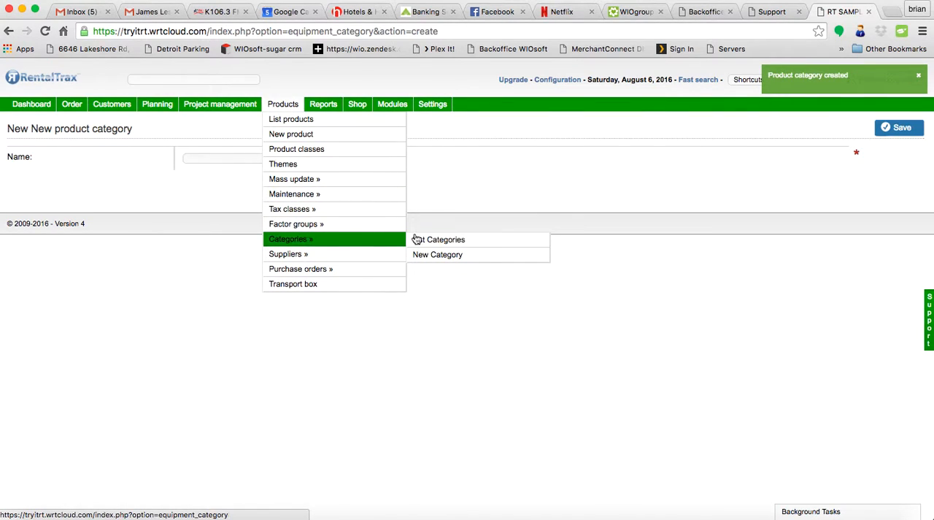
click(432, 239)
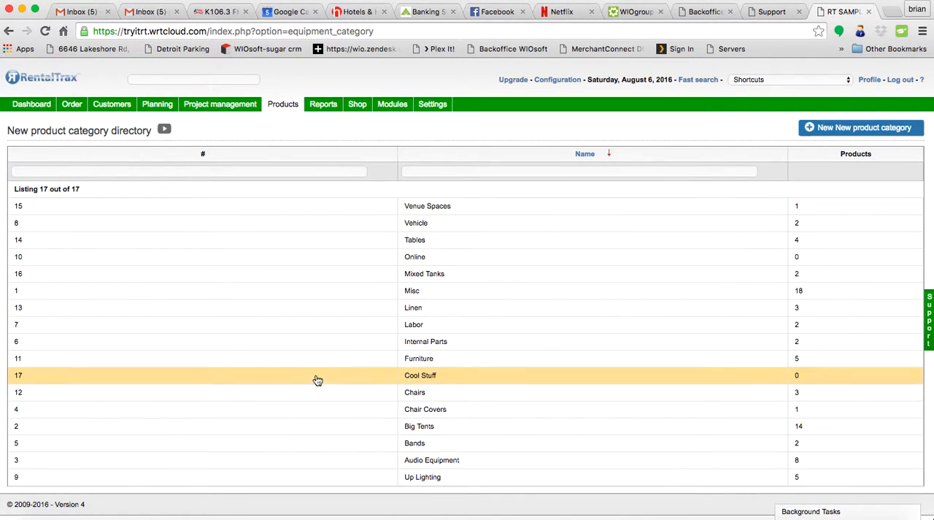
Switch back to Excel and enter 17 as the categoryID in cell C16.
key(super+Tab)
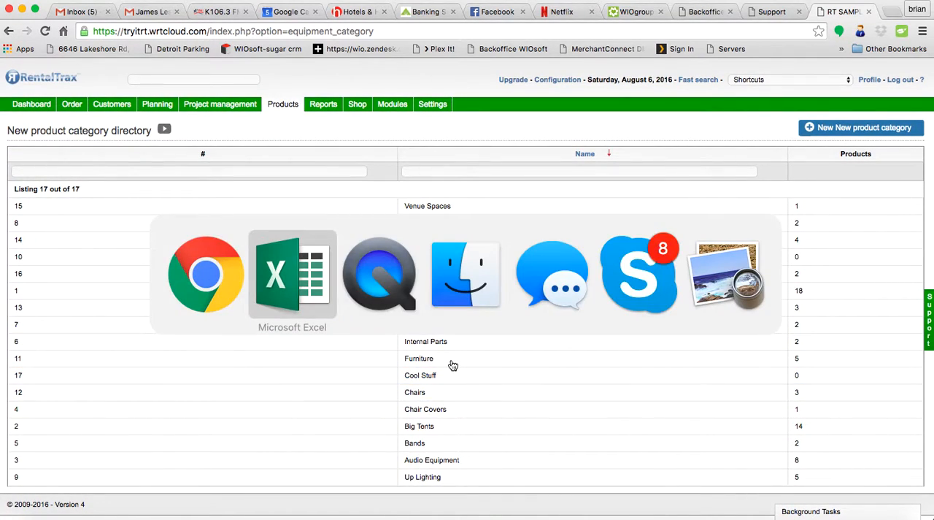
text(17)
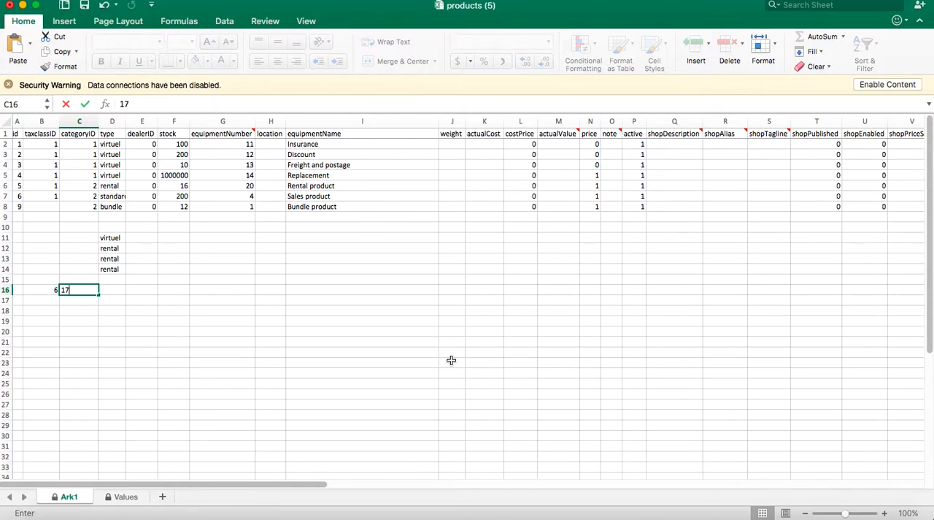
key(Tab)
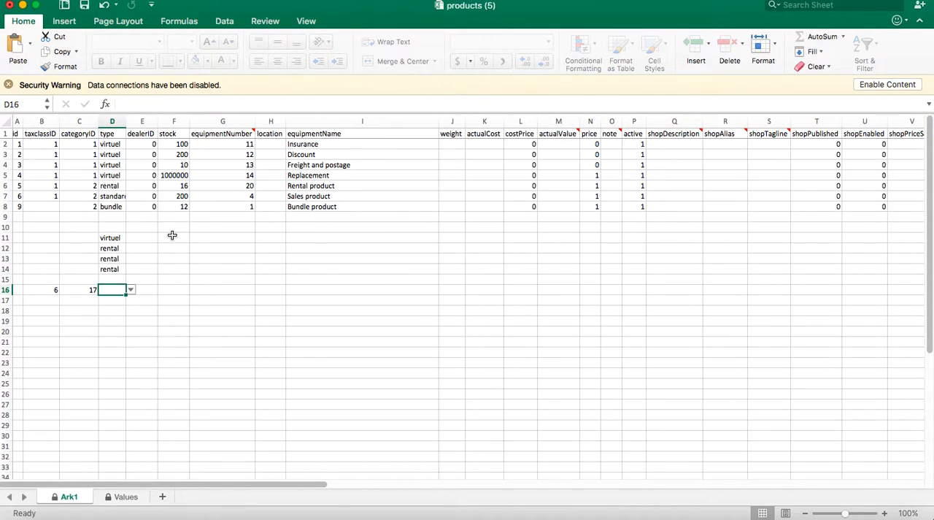
Set the product type in cell D16 to rental, choosing from the allowed values.
click(132, 291)
click(134, 303)
click(132, 290)
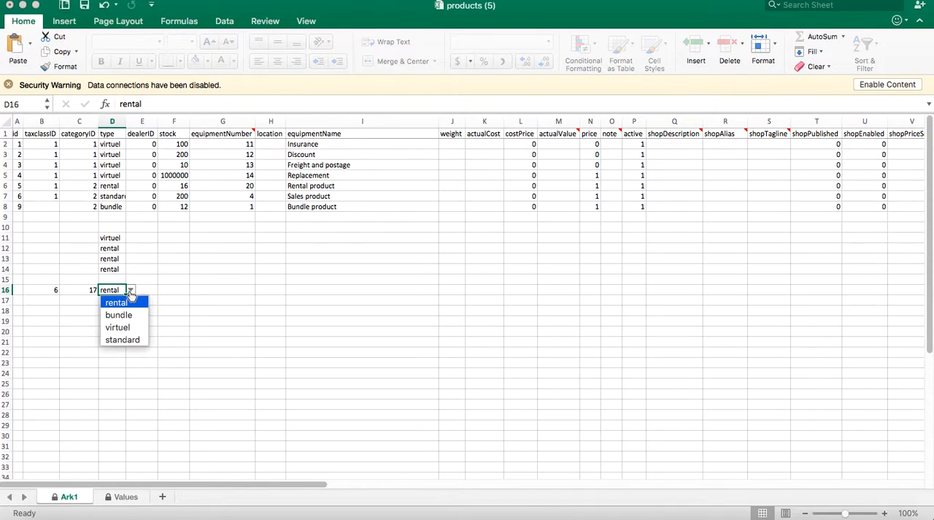
click(137, 306)
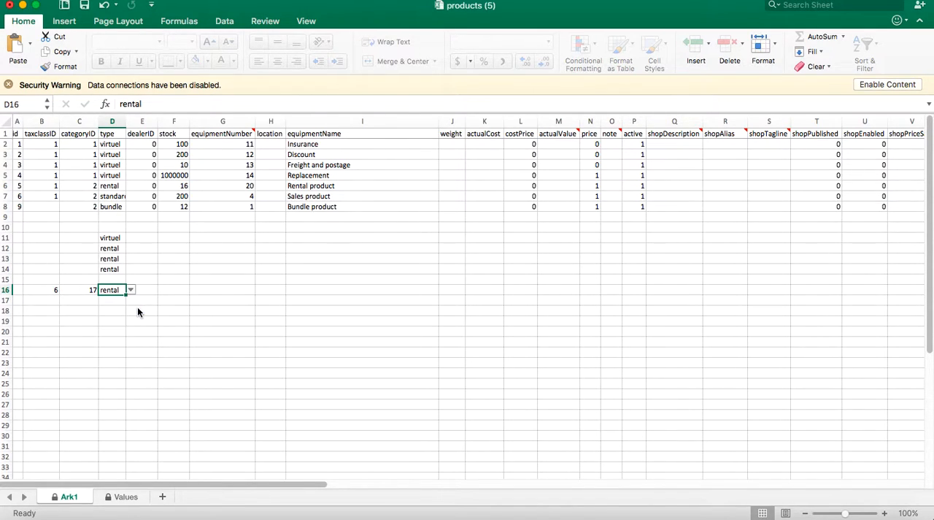
Leave the dealerID in row 16 empty and try to enter "one thousand" as the stock in cell F16.
click(148, 295)
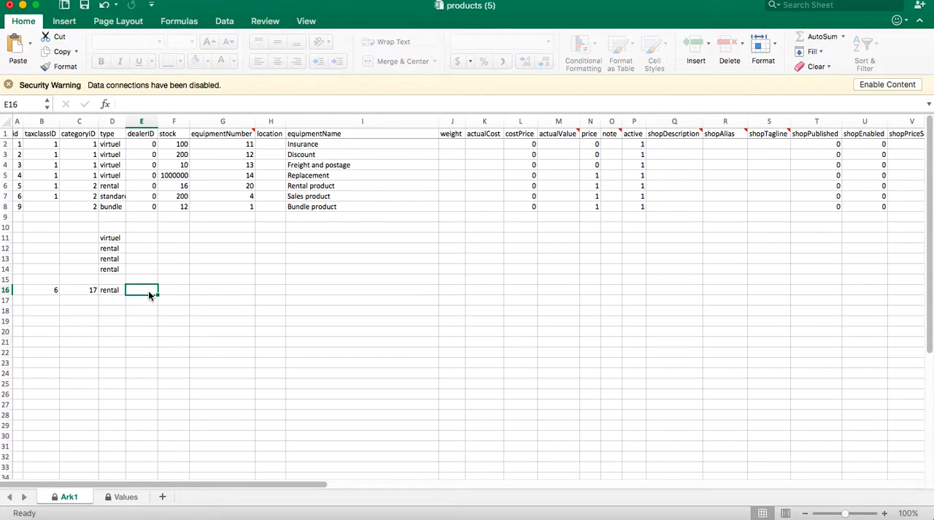
click(163, 289)
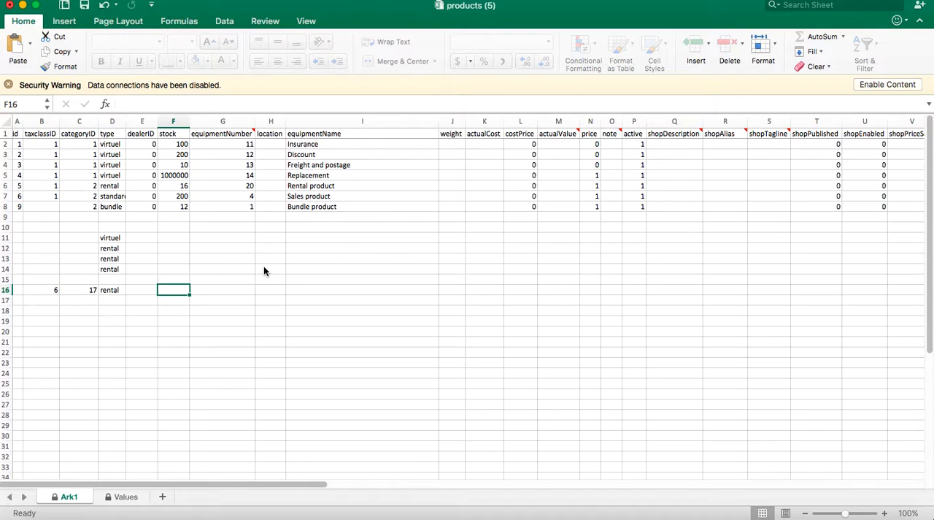
text(one th)
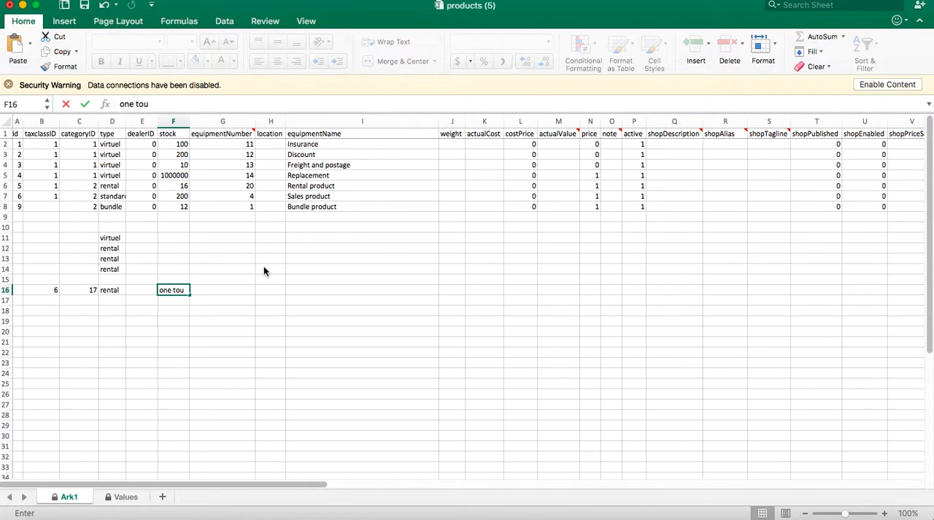
text(ousand)
key(Return)
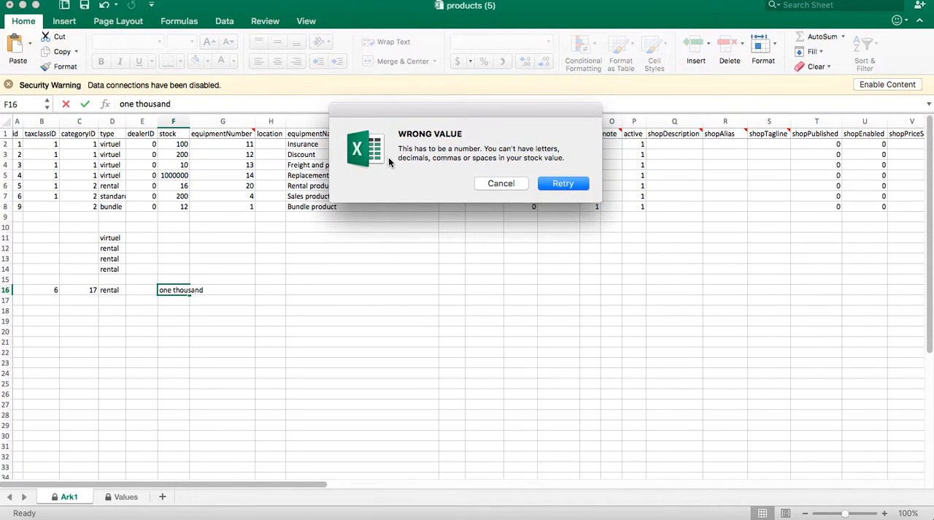
click(516, 186)
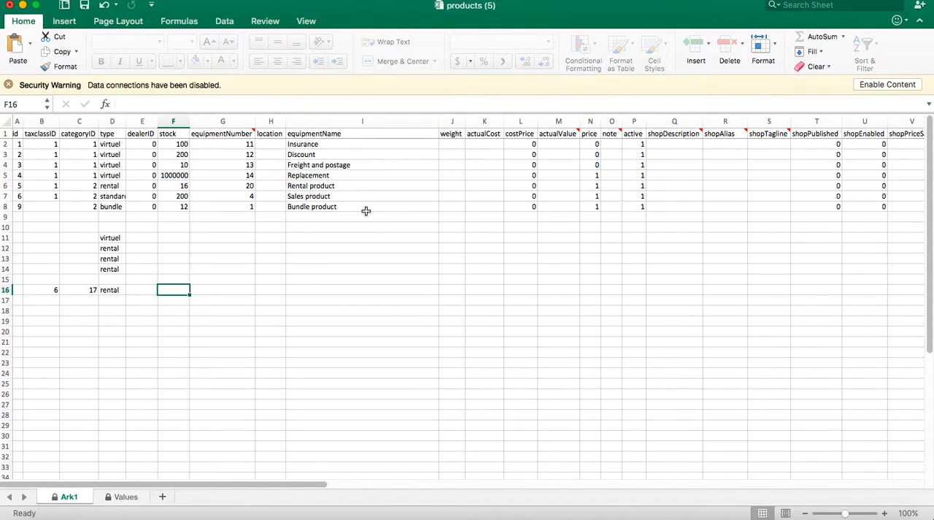
Enter 1000 as the stock value in cell F16.
text(1000)
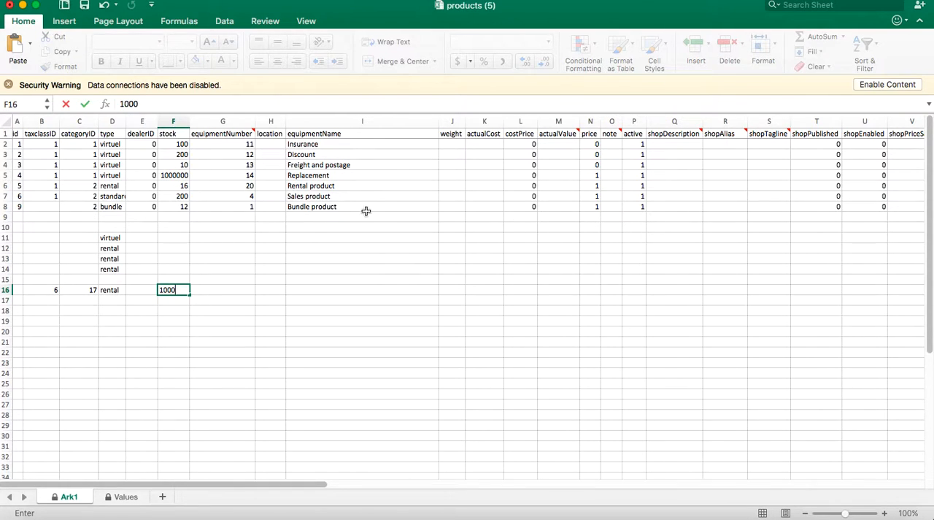
key(Tab)
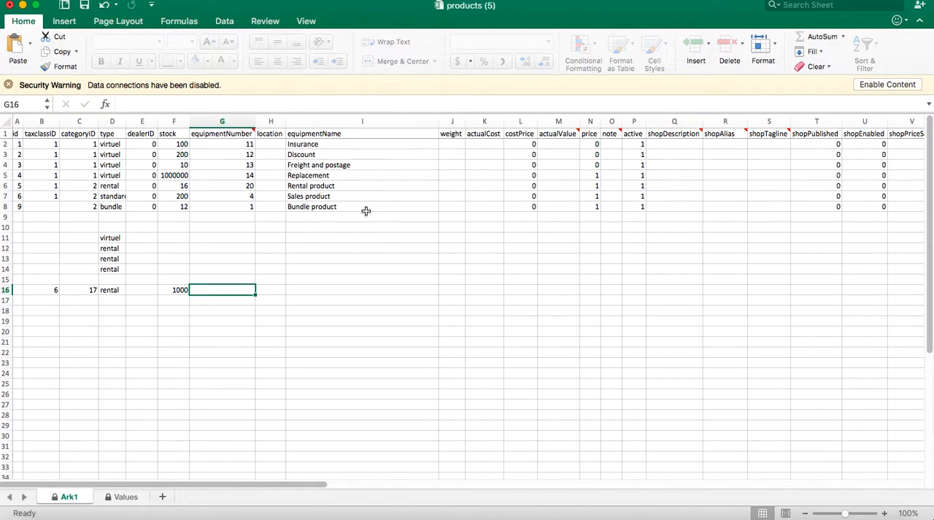
Select the equipmentNumber header in cell G1 and check its attached comment.
click(253, 130)
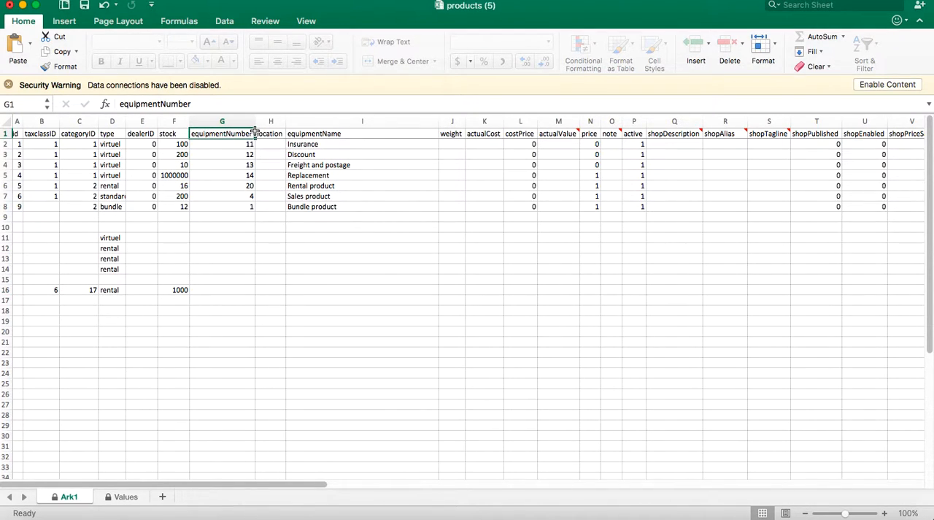
mouse_move(254, 132)
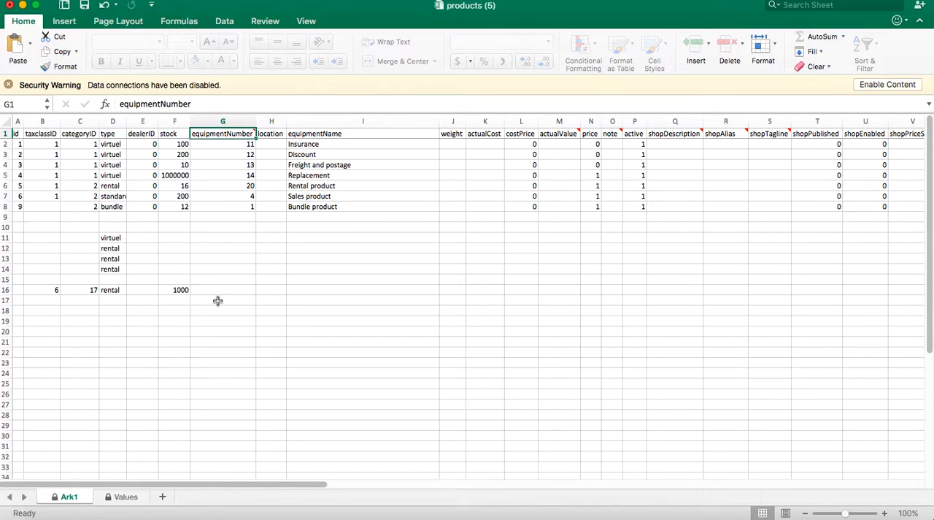
Enter ABC123 as the equipment number in cell G16 and Warehouse as the location in cell H16.
click(239, 286)
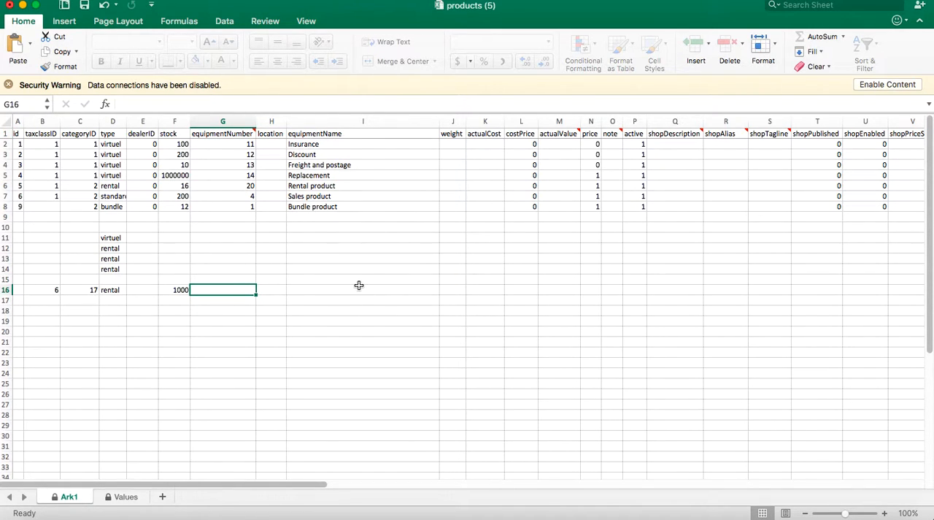
text(ABC123)
key(Tab)
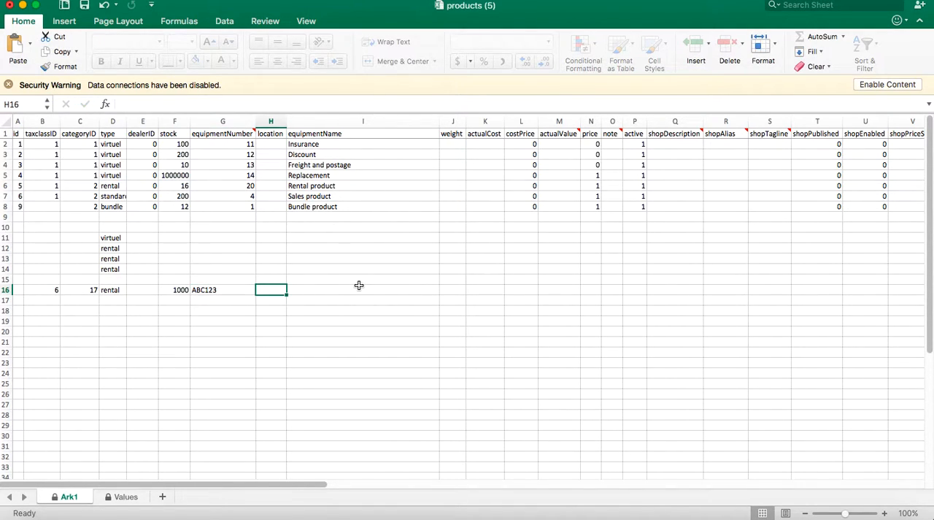
text(Warehouse)
key(Return)
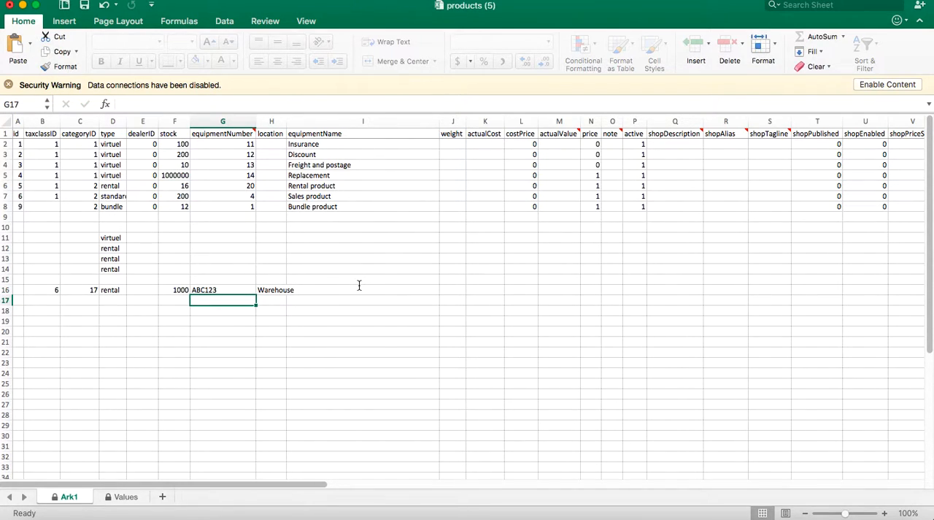
Replace the location in cell H16 with "WH- Sec 2, Aisle 3".
key(Up)
key(Right)
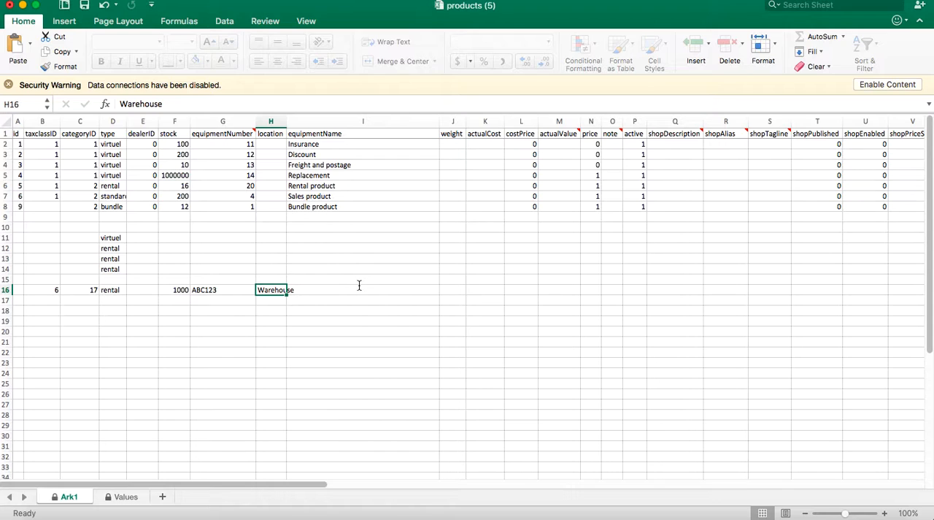
text(WH- Sec)
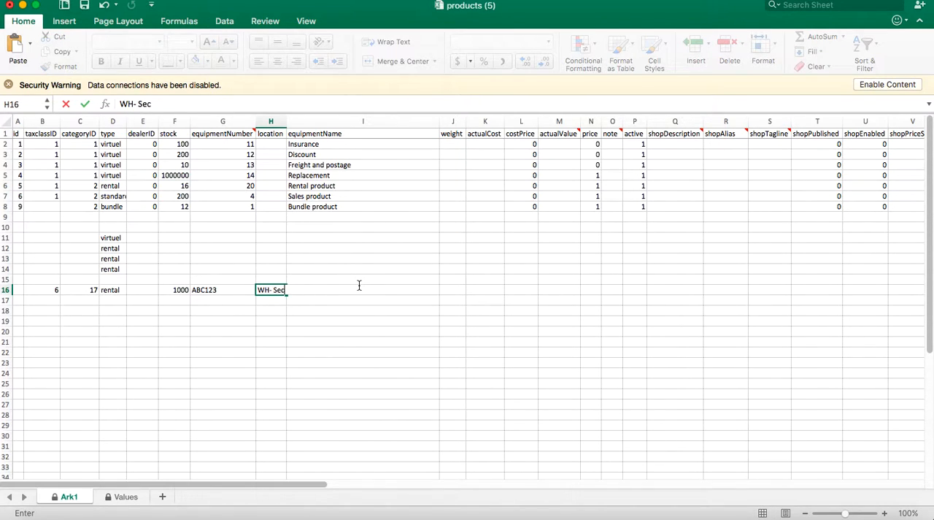
text( 2, Aisle 3)
key(Tab)
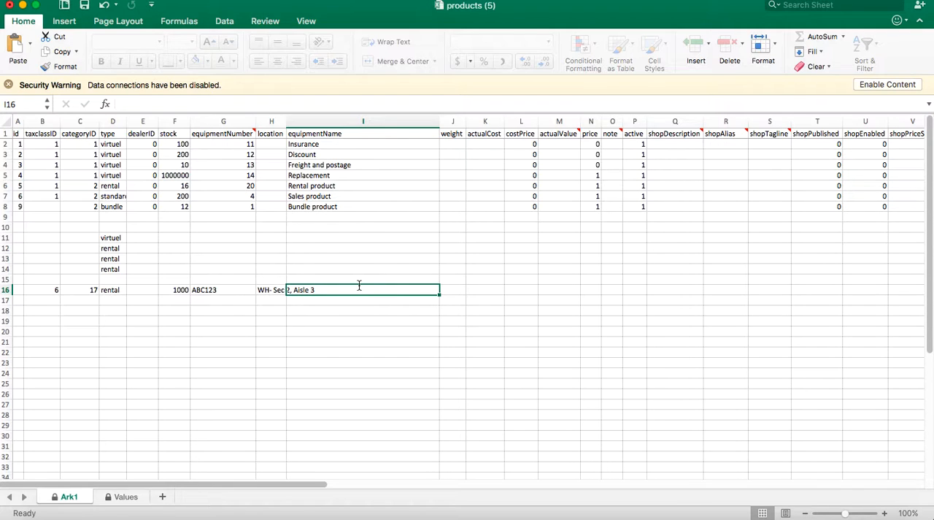
Enter "Iphone SE" as the equipment name in cell I16.
text(I)
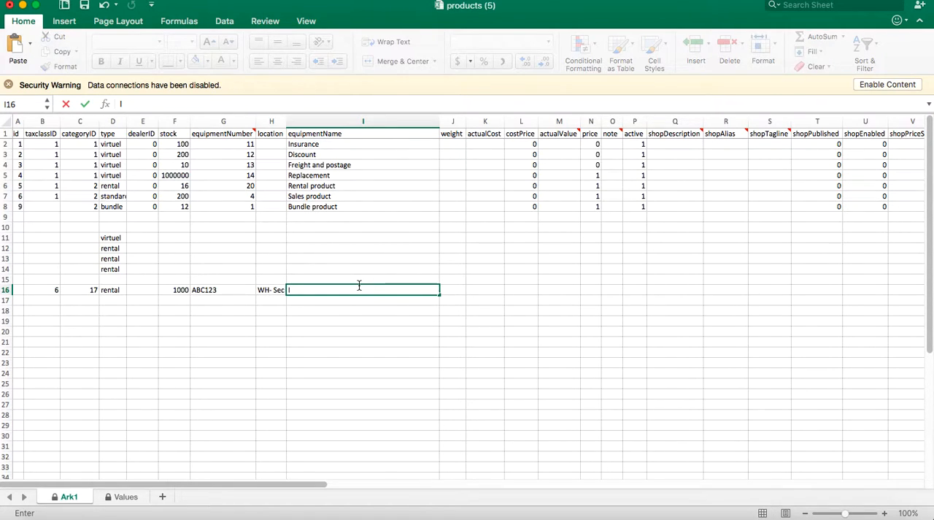
text(phone SE)
key(Tab)
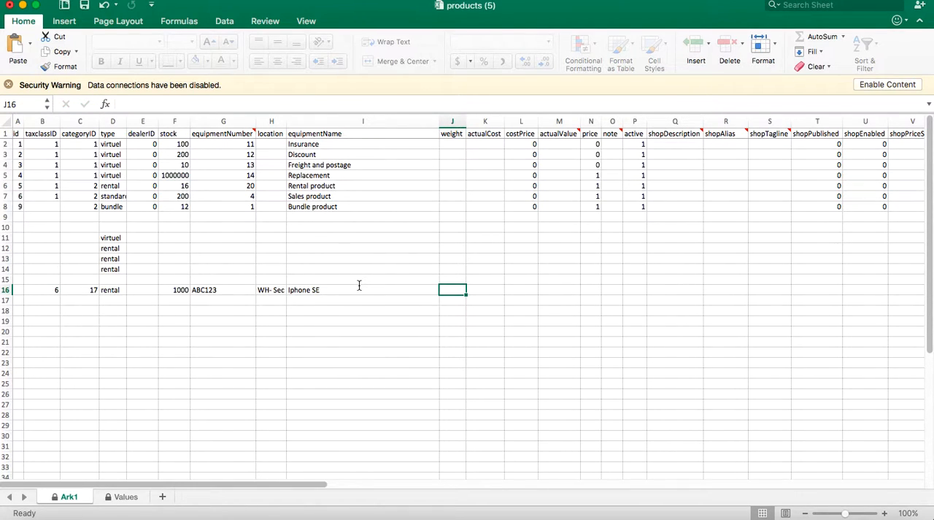
Try to enter a letter instead of a number as the weight in cell J16.
text(l)
key(Return)
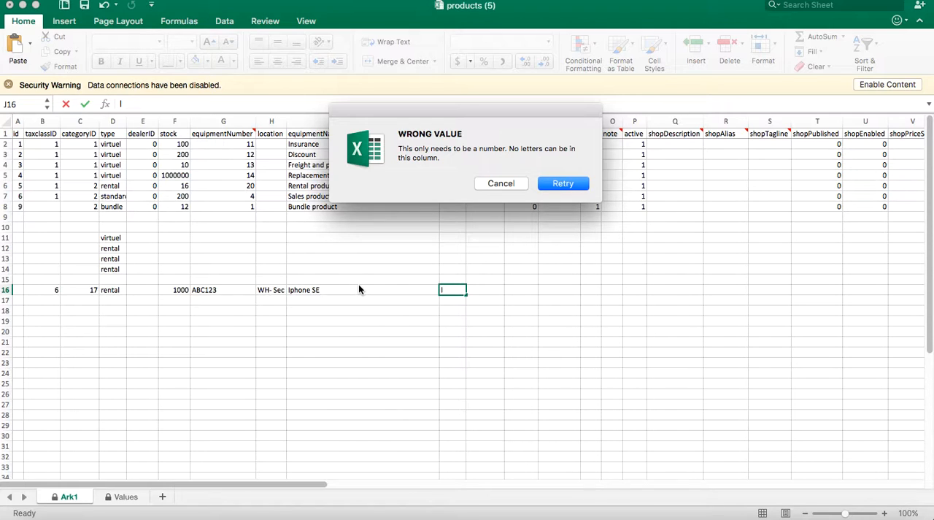
key(Return)
key(BackSpace)
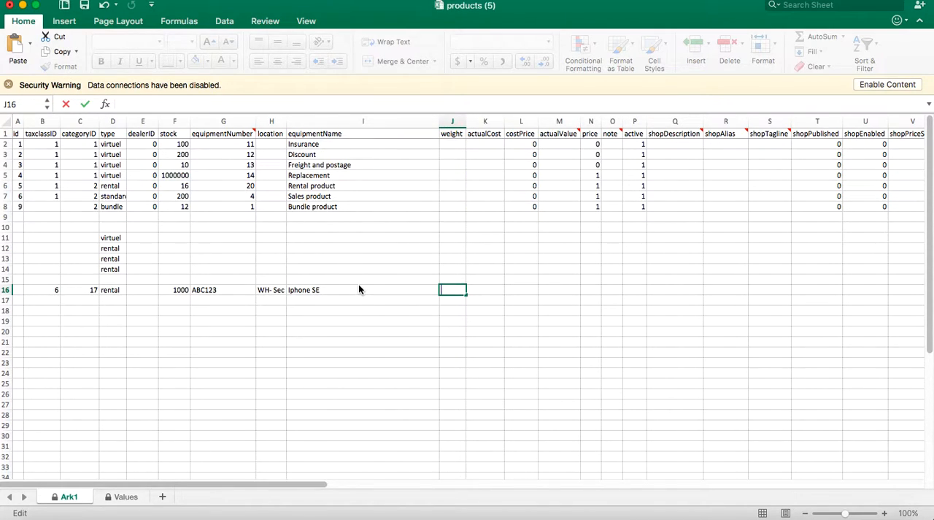
Enter 1.0 as the weight in cell J16 and leave the actualCost empty.
text(1.0)
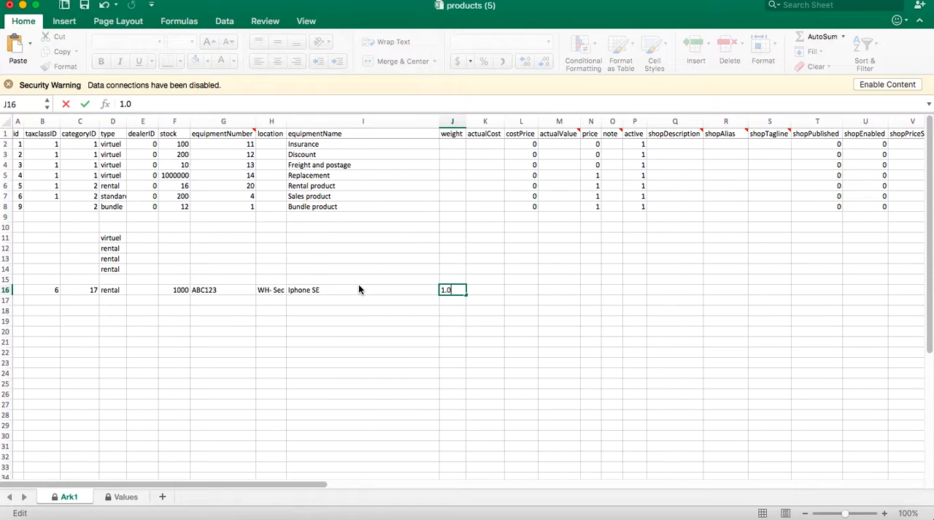
key(Tab)
Leave costPrice and actualValue empty in row 16 and enter 22 as the price in cell N16.
key(Tab)
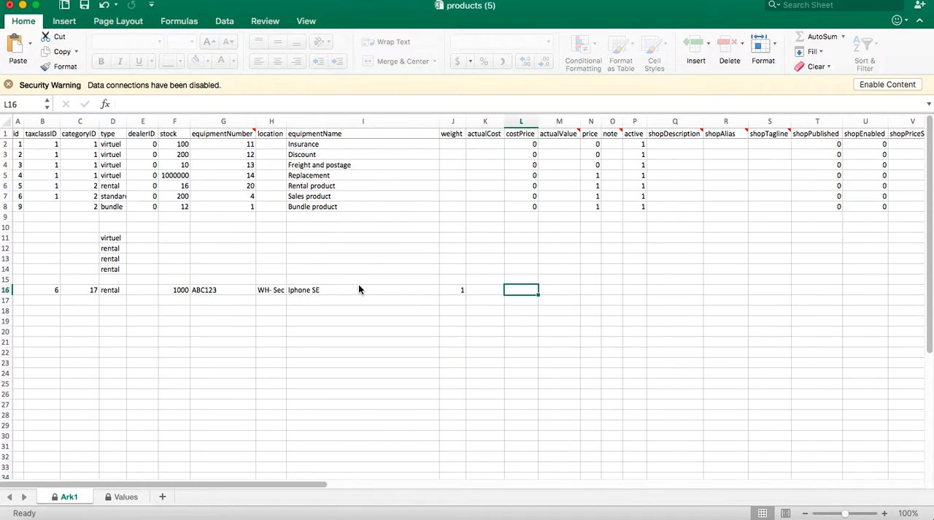
key(Tab)
key(Tab)
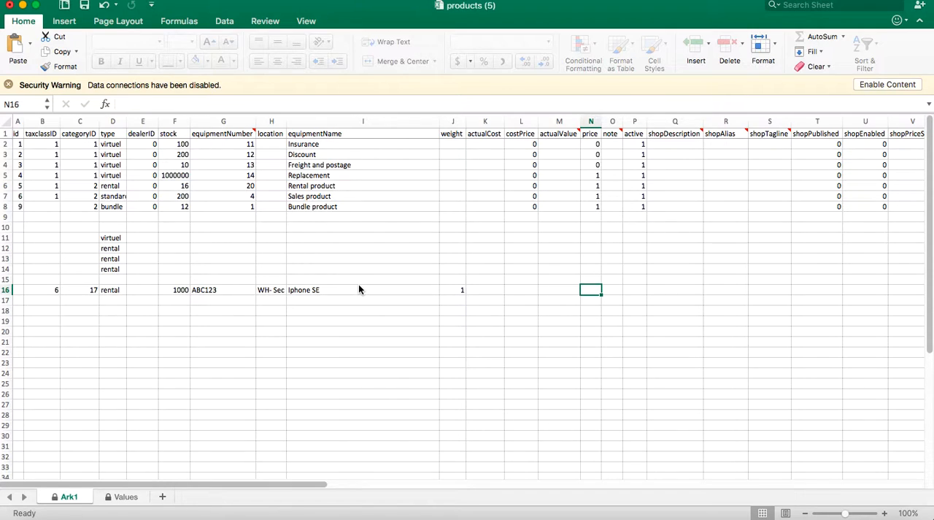
text(22)
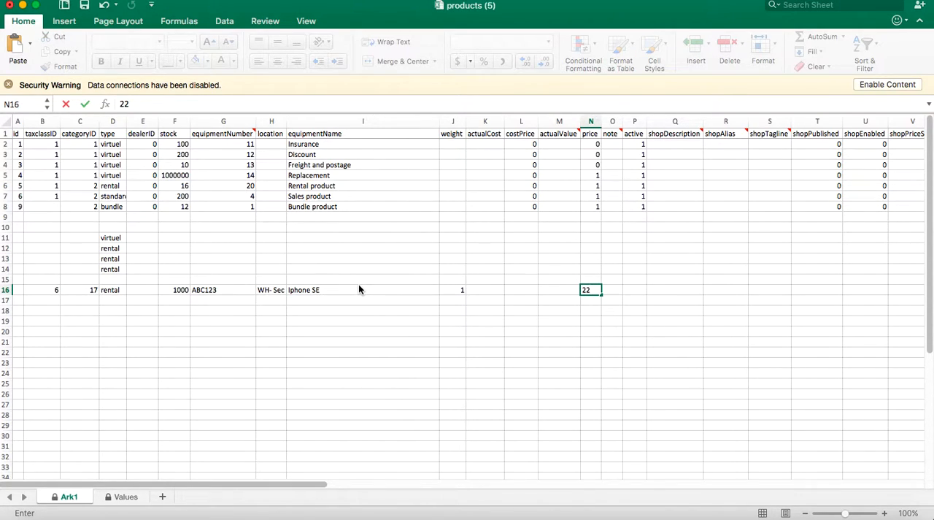
key(ctrl+Return)
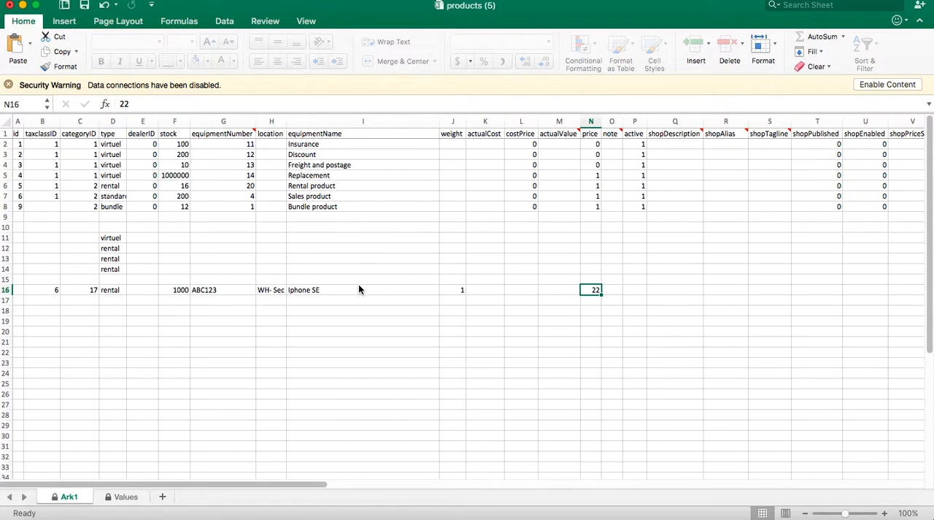
Leave the note empty in row 16 and set the active value in cell P16 to 1.
key(Tab)
key(Tab)
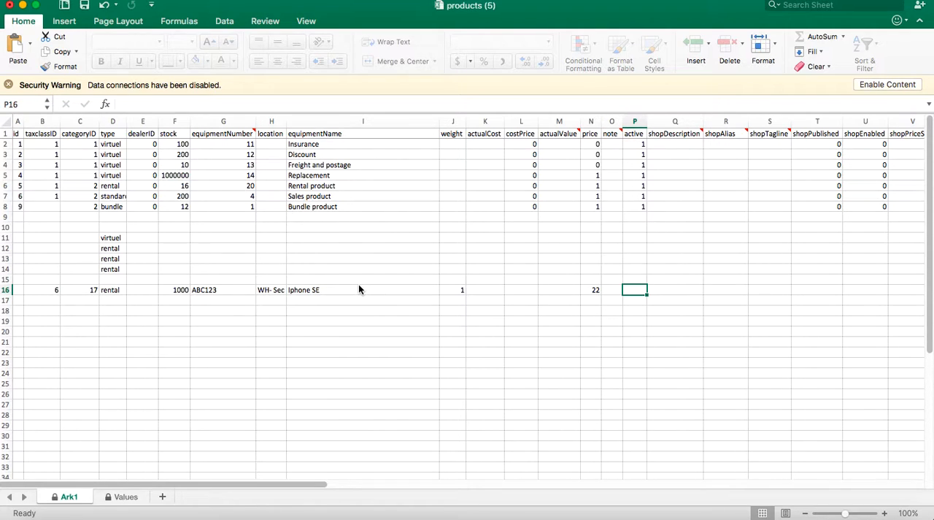
text(1)
key(Tab)
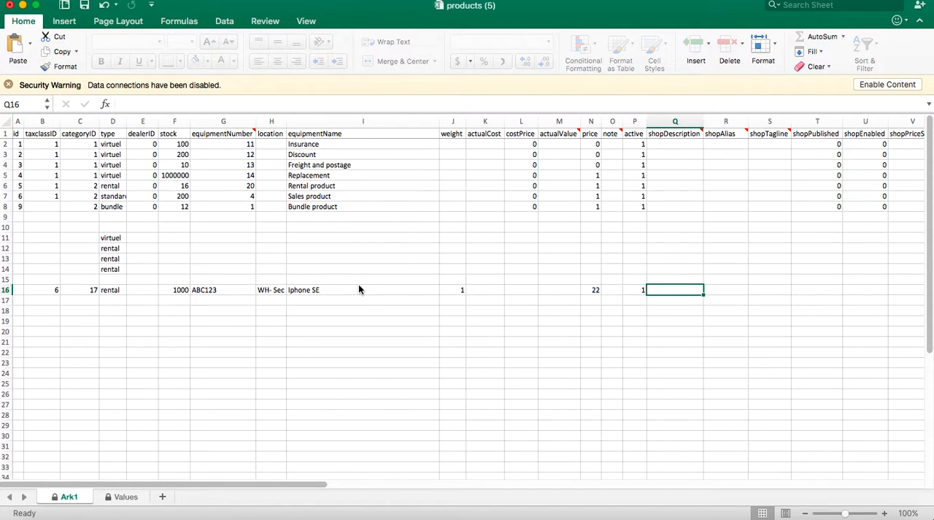
Skip the shop columns in row 16 and enter "Silver backed iPhone with 16GB memory" as the bookingText in cell AM16.
key(Right)
key(Right)
key(Right)
key(Right)
key(Right)
key(Right)
key(Right)
key(Right)
key(Right)
key(Right)
key(Right)
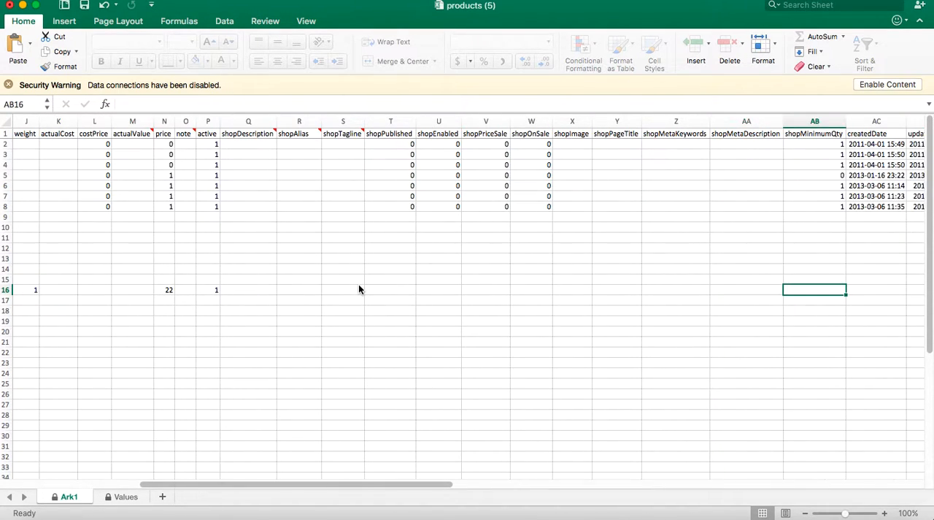
key(Right)
key(Right)
key(Right)
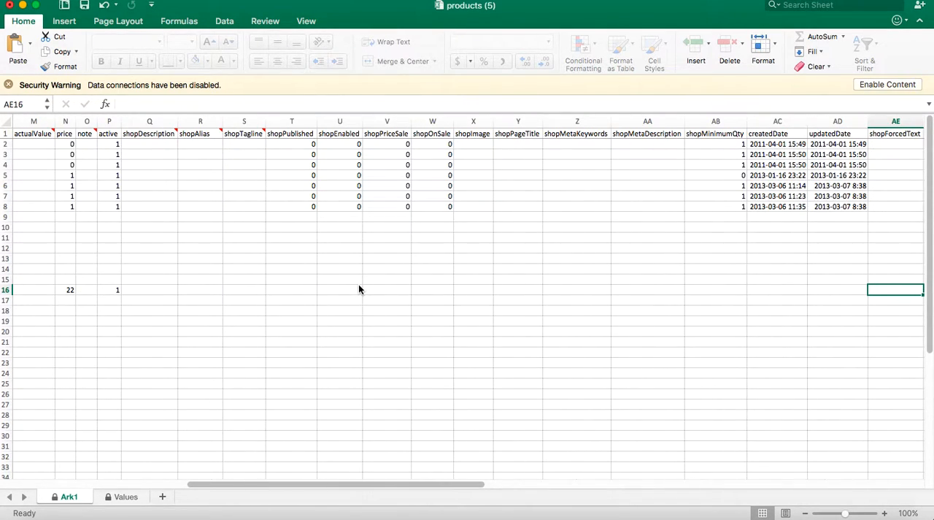
key(Right)
key(Right)
key(Right)
key(Right)
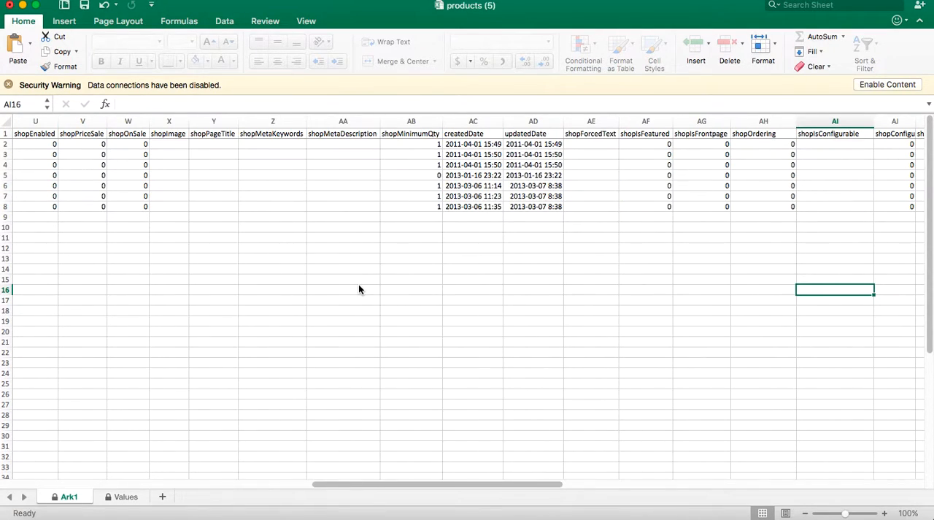
key(Right)
key(Right)
key(Right)
key(Right)
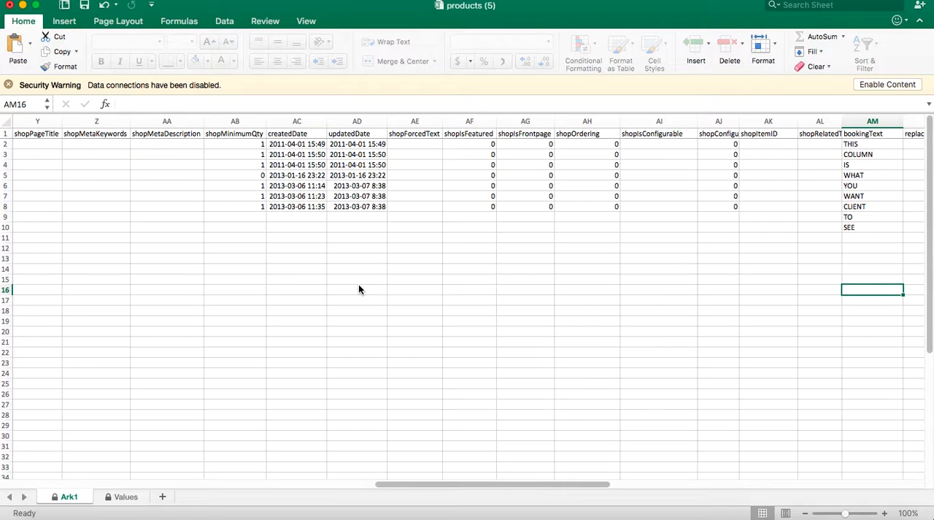
text(Silver backed)
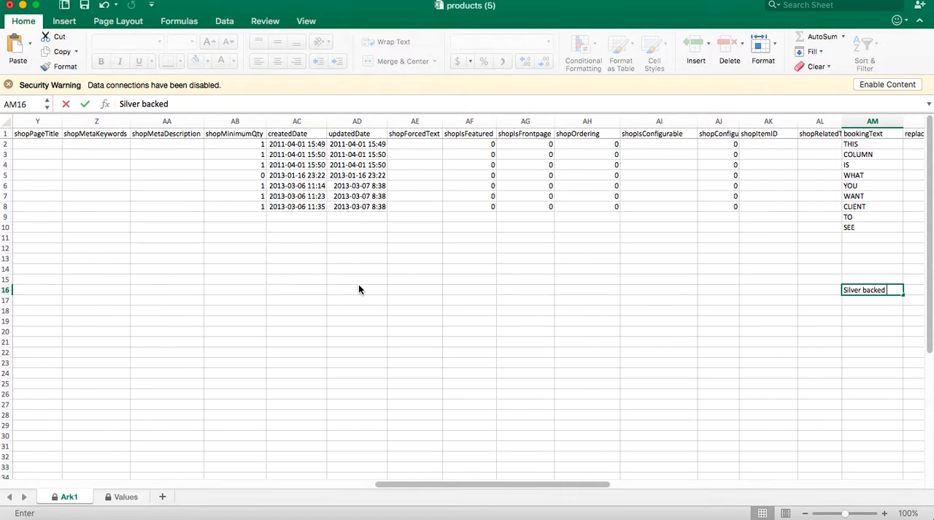
text( iPhone with 16)
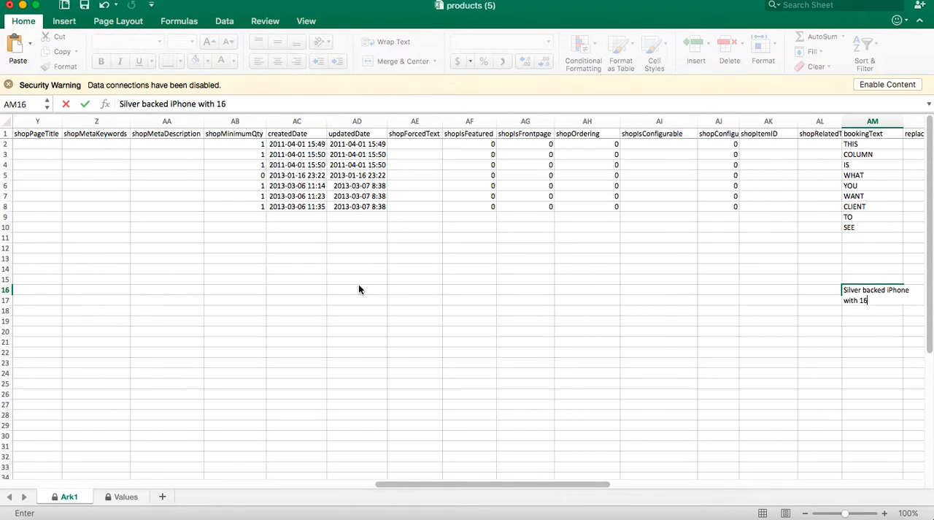
text(GB memory)
key(Tab)
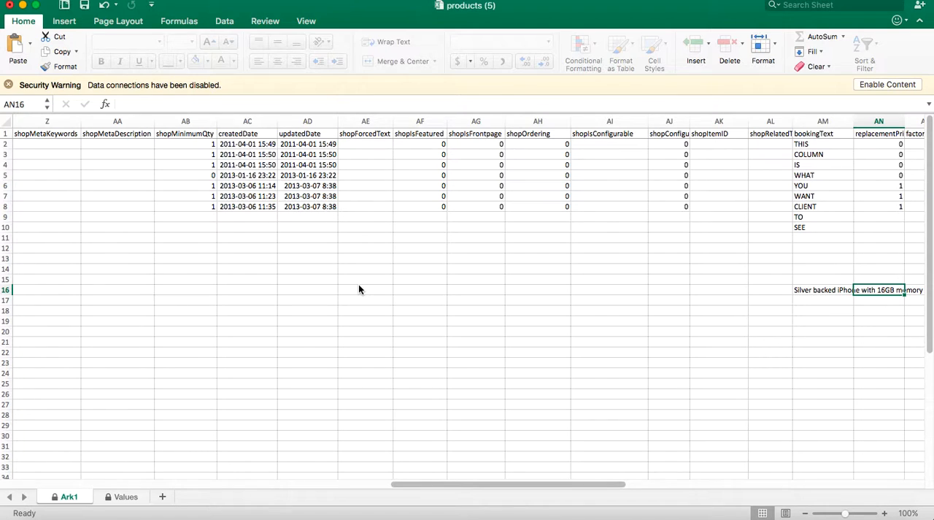
Enter 600 as the replacement price in cell AN16.
key(Left)
key(Left)
key(Right)
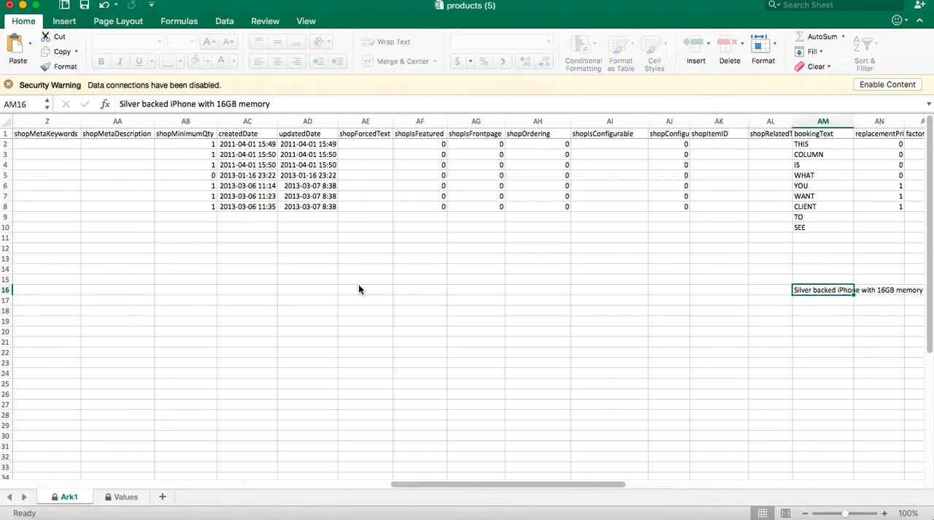
key(Right)
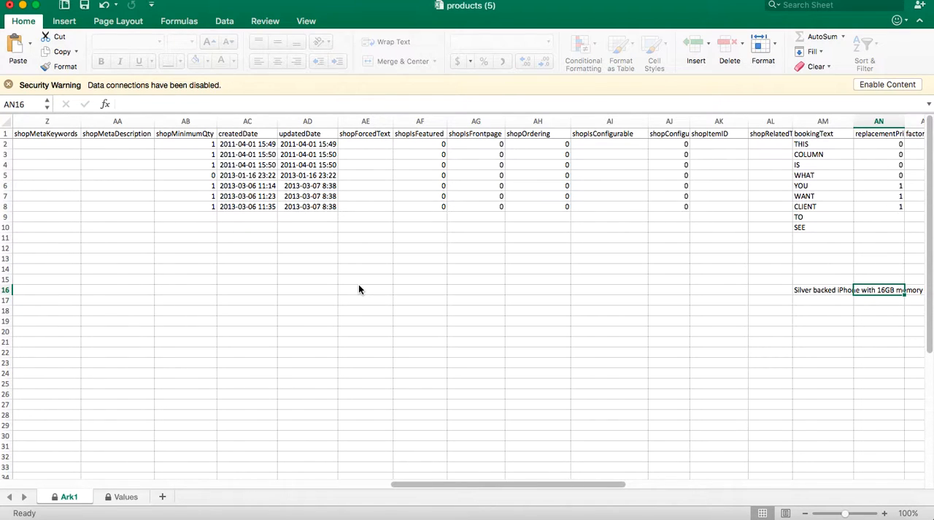
text(600)
key(Return)
Look through the remaining columns of row 16 and enter 345678igfghj as the barcode in cell AQ16.
key(Up)
key(Right)
key(Right)
key(Right)
key(Right)
key(Right)
key(Right)
key(Right)
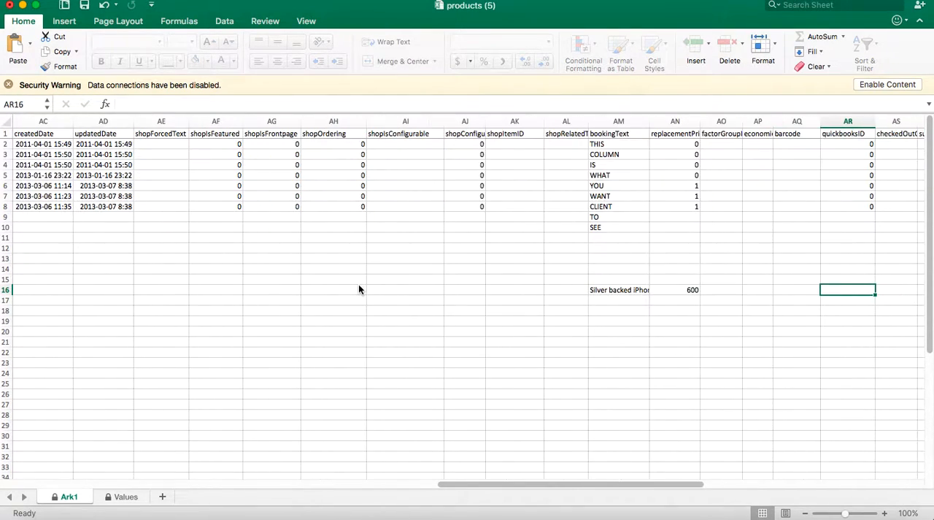
key(Right)
key(Right)
key(Right)
key(Right)
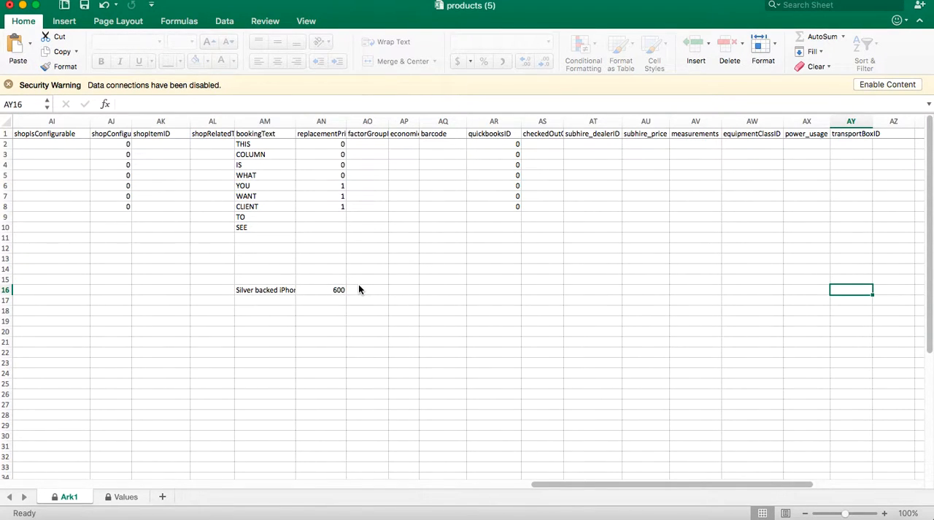
key(Left)
key(Left)
key(Left)
key(Left)
key(Left)
key(Left)
key(Left)
key(Left)
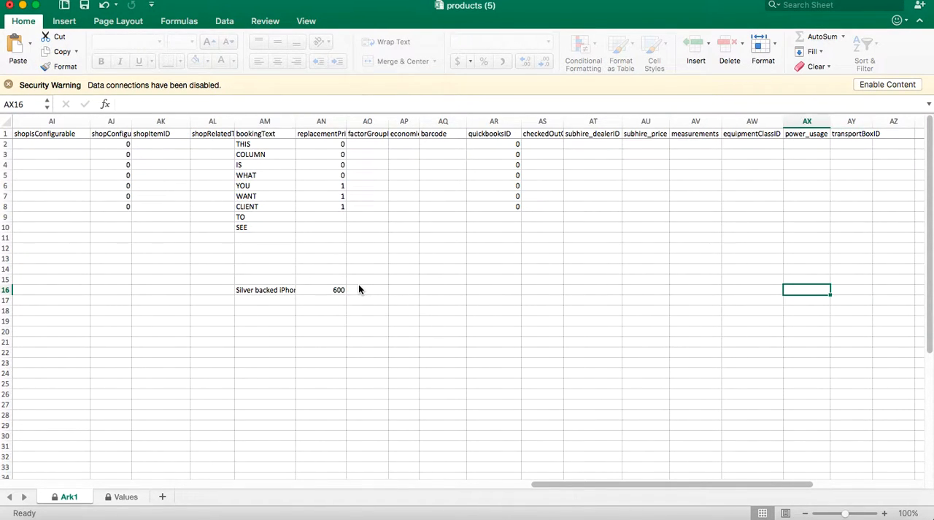
text(345678igfghj)
key(Tab)
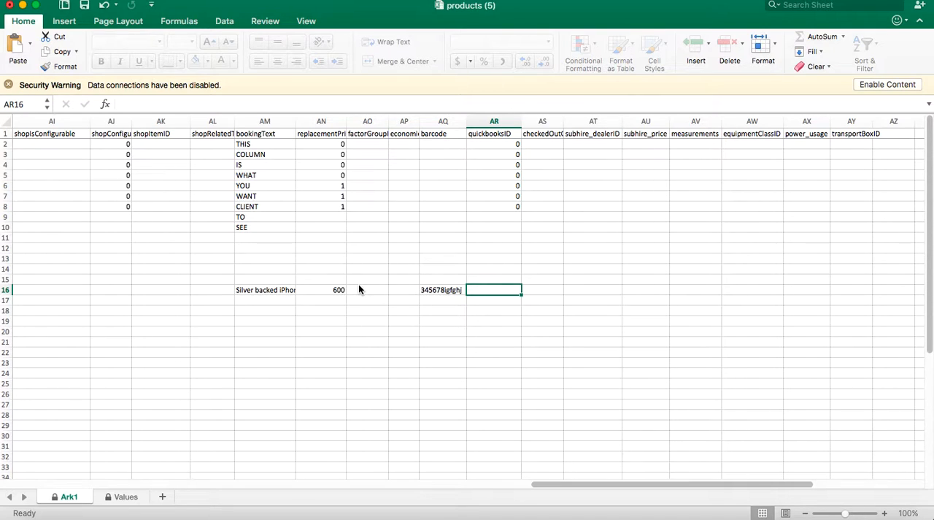
Return to the first columns of the sheet and review the new product entry in row 16.
key(Left)
key(Left)
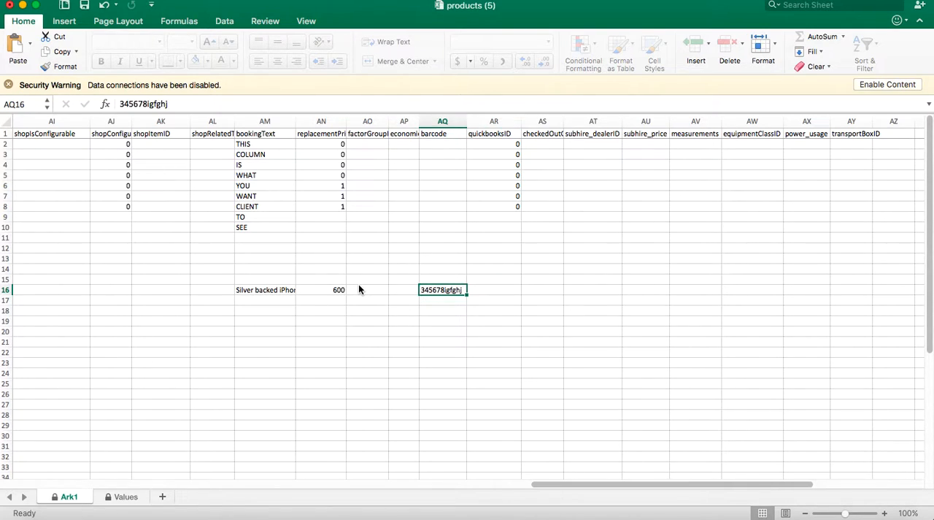
key(Return)
key(Up)
key(Down)
key(Down)
key(Down)
key(Down)
key(Up)
key(Up)
key(Up)
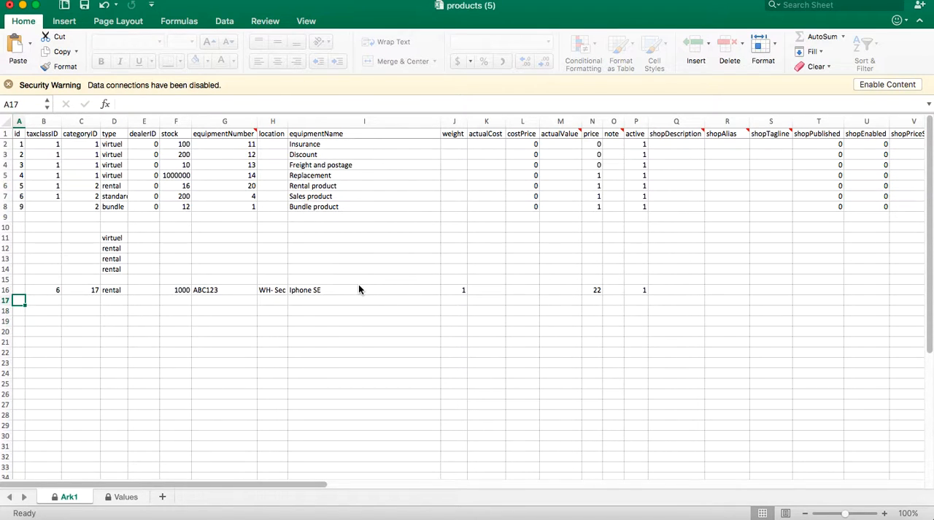
key(Up)
key(Down)
key(Down)
key(Right)
key(Up)
key(Up)
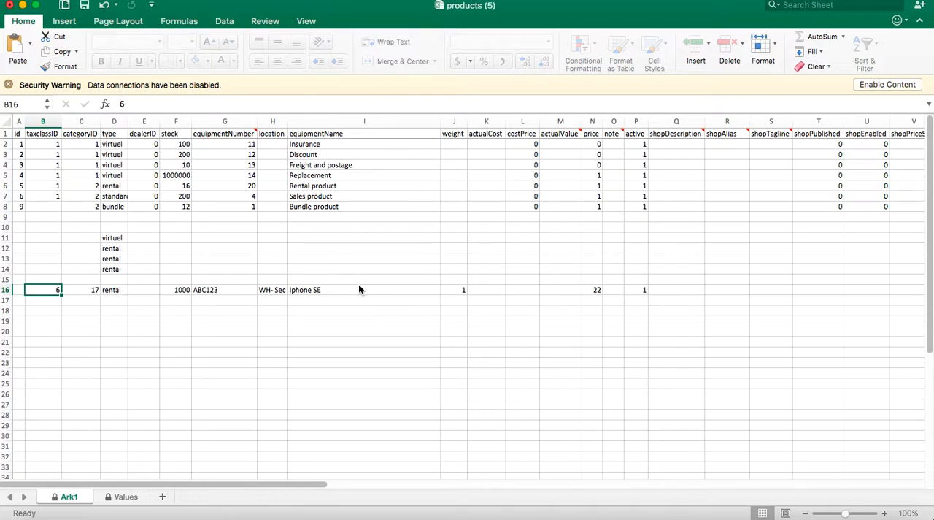